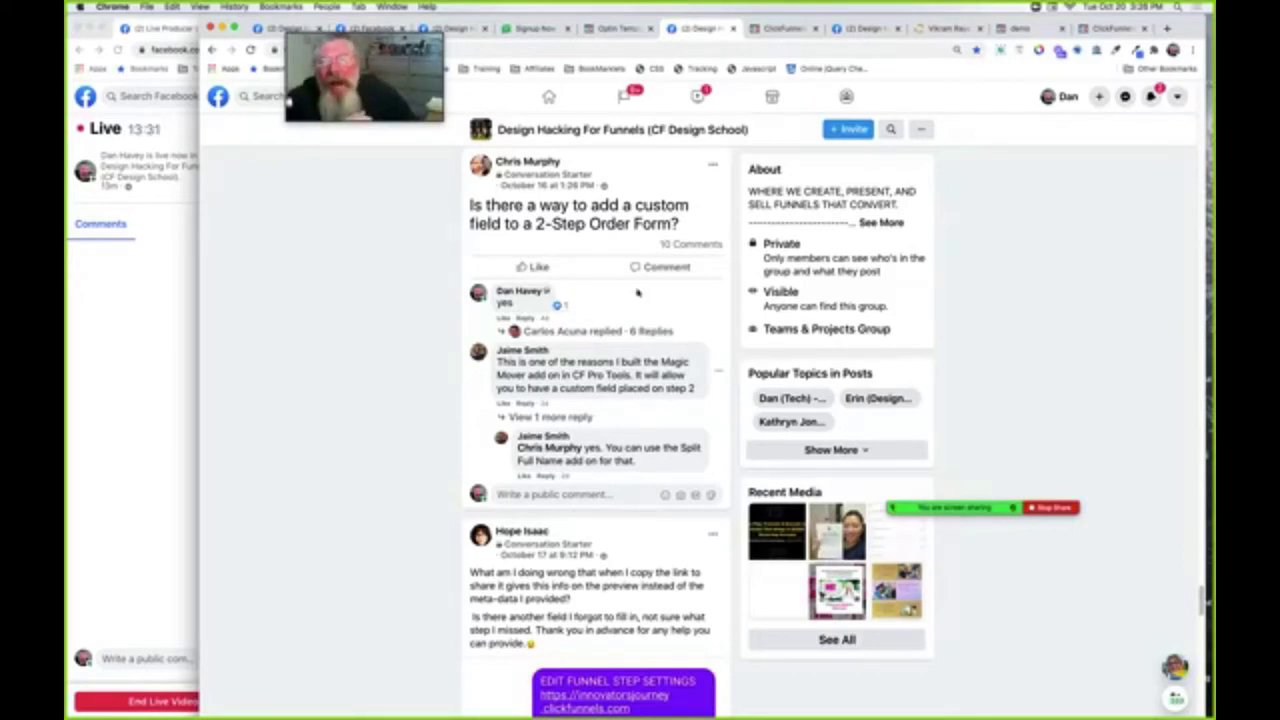
Open the control page of the "2Step with First Last Referred" funnel step for editing, revisiting the Facebook group question while it loads
{"action": "left_click", "coordinate": [771, 30]}
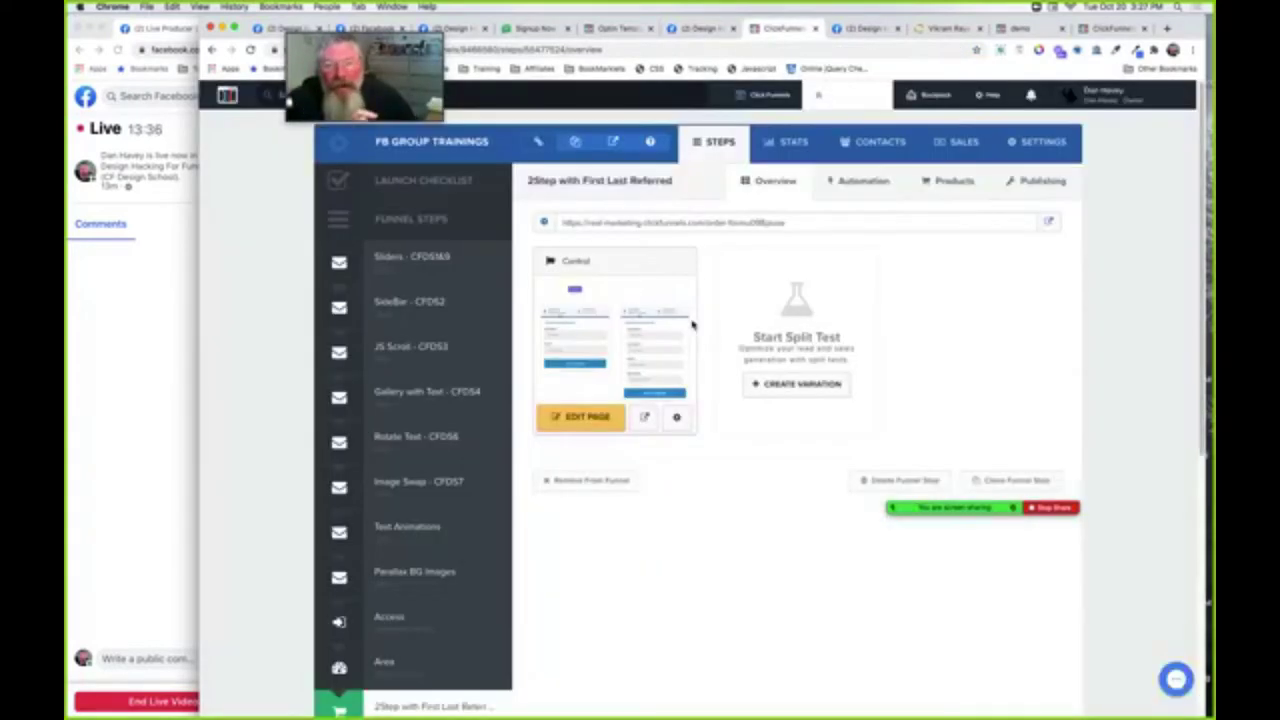
{"action": "left_click", "coordinate": [580, 421]}
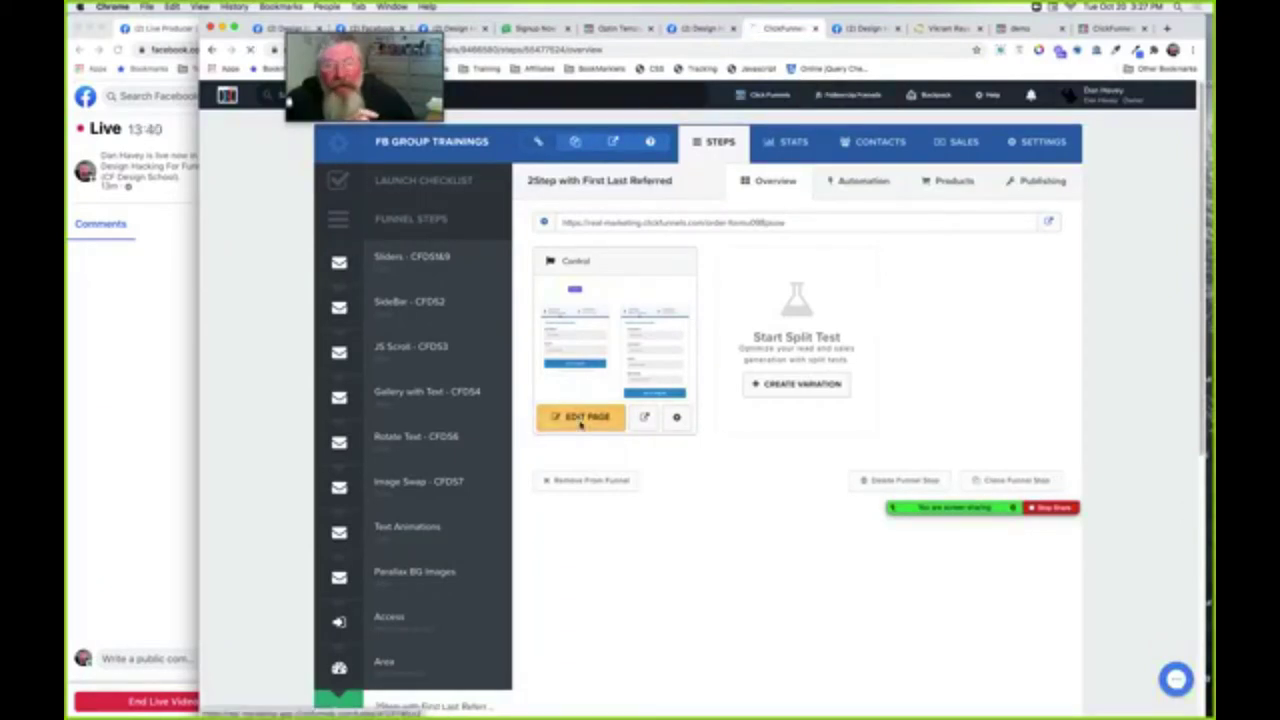
{"action": "left_click", "coordinate": [690, 30]}
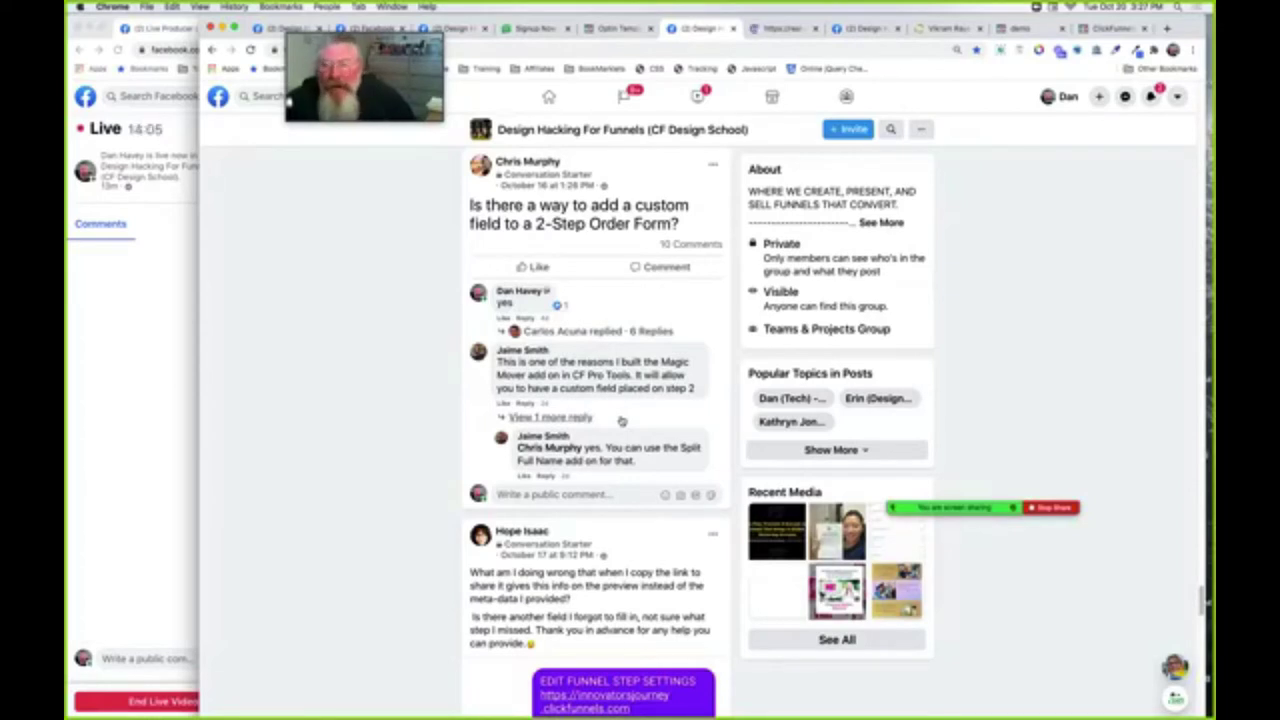
{"action": "left_click", "coordinate": [786, 29]}
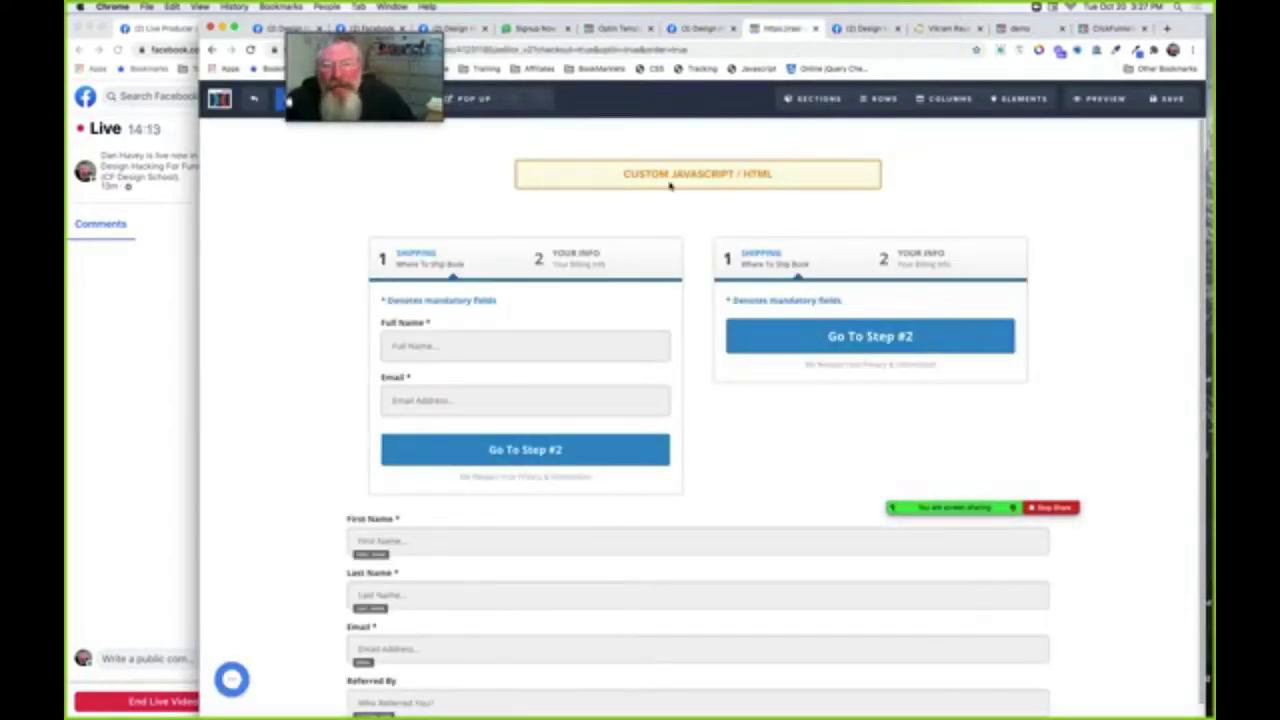
Preview the order form page and compare its two 2-step forms with their layout in the editor
{"action": "mouse_move", "coordinate": [723, 174]}
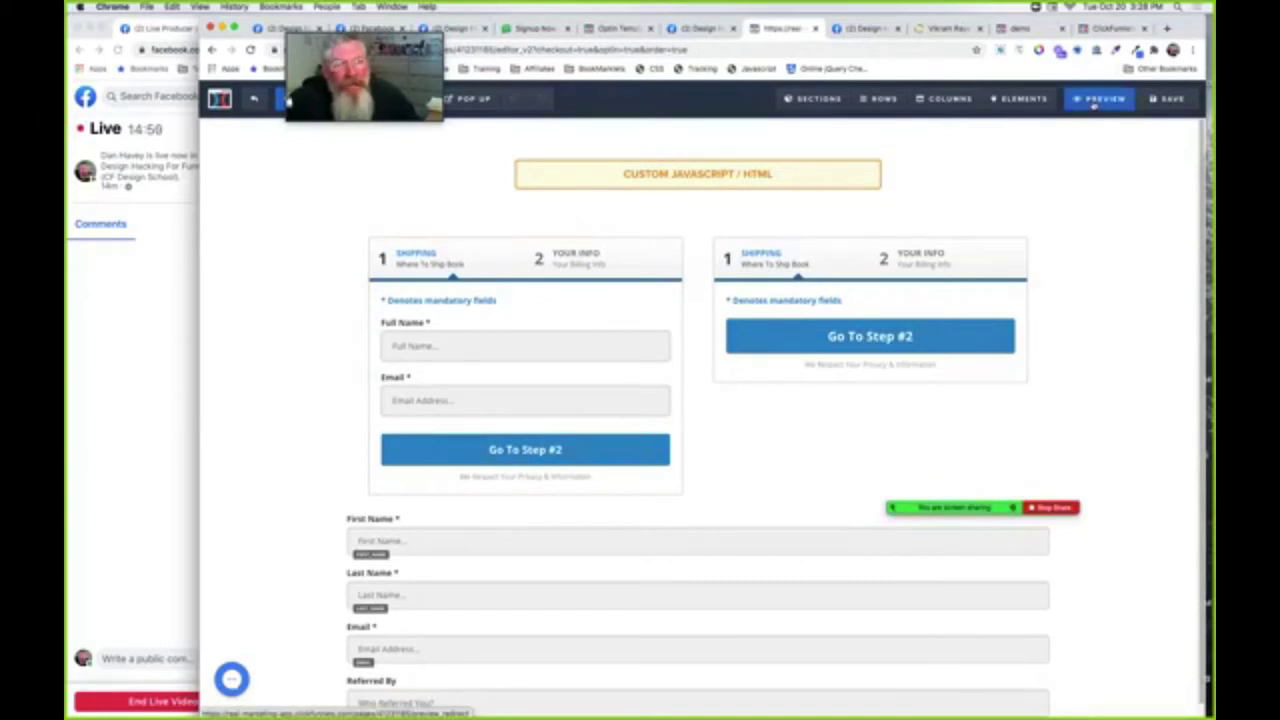
{"action": "left_click", "coordinate": [1094, 101]}
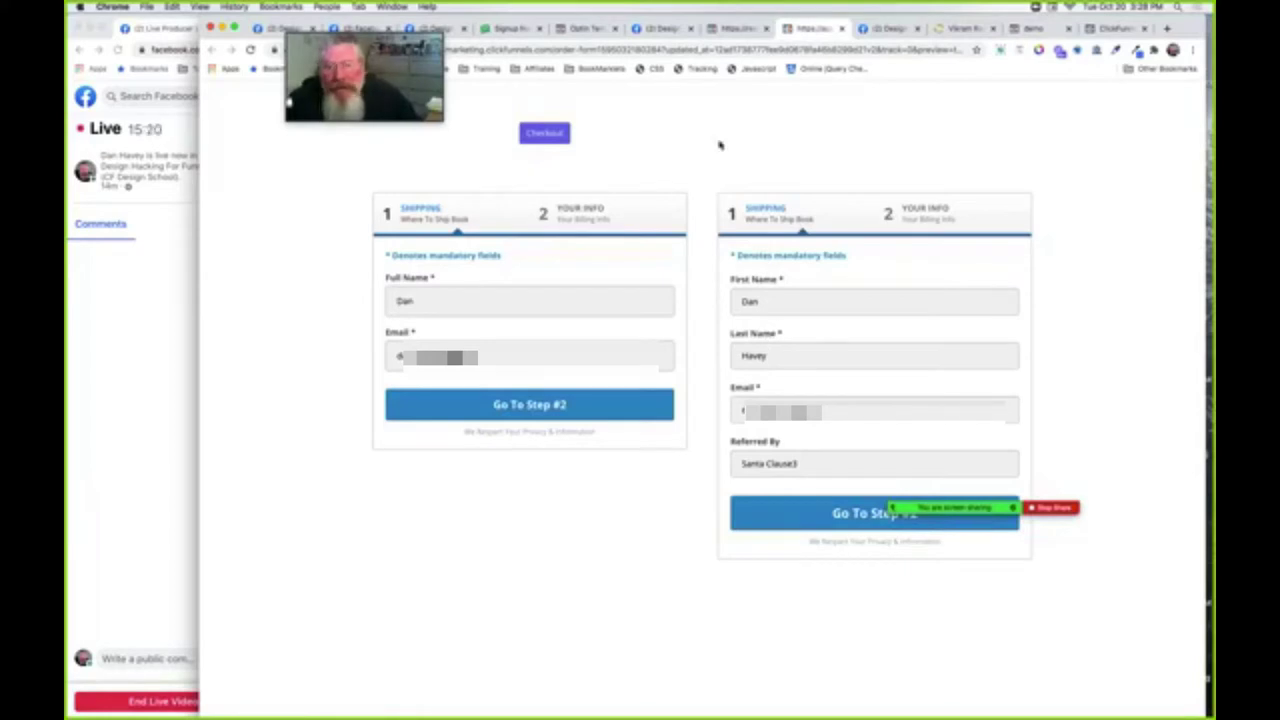
{"action": "left_click", "coordinate": [733, 32]}
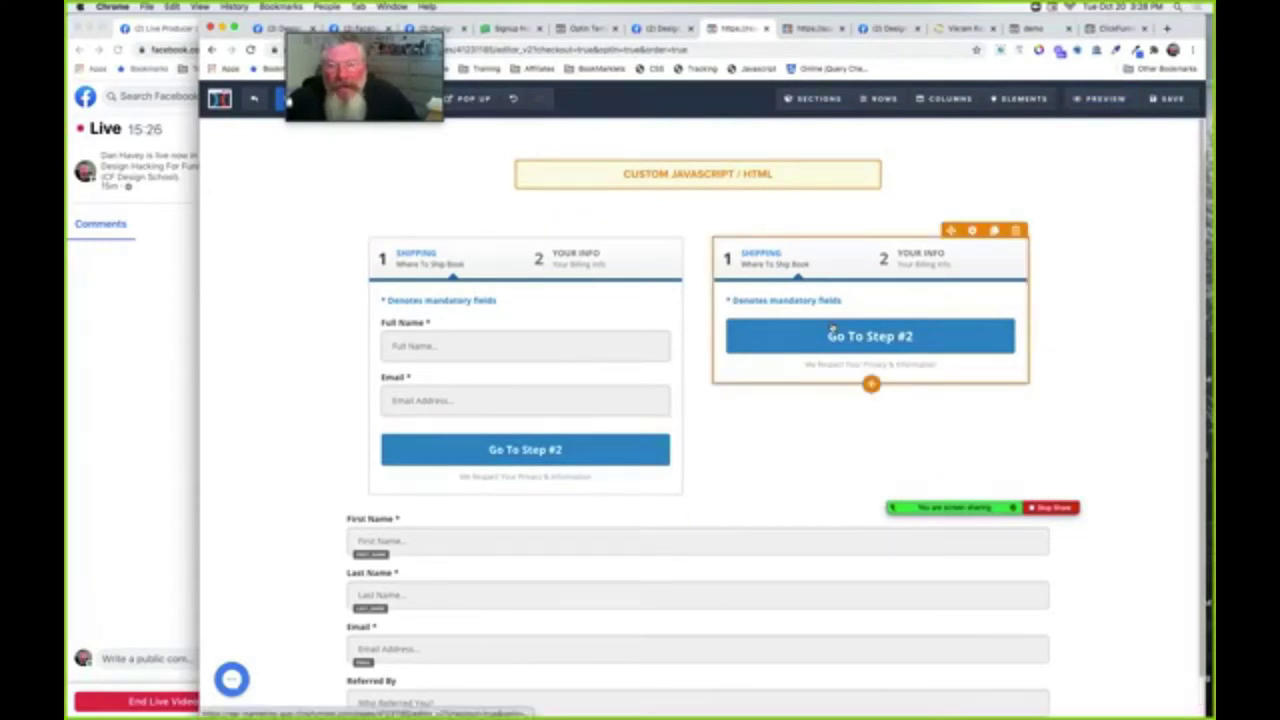
{"action": "left_click", "coordinate": [810, 30]}
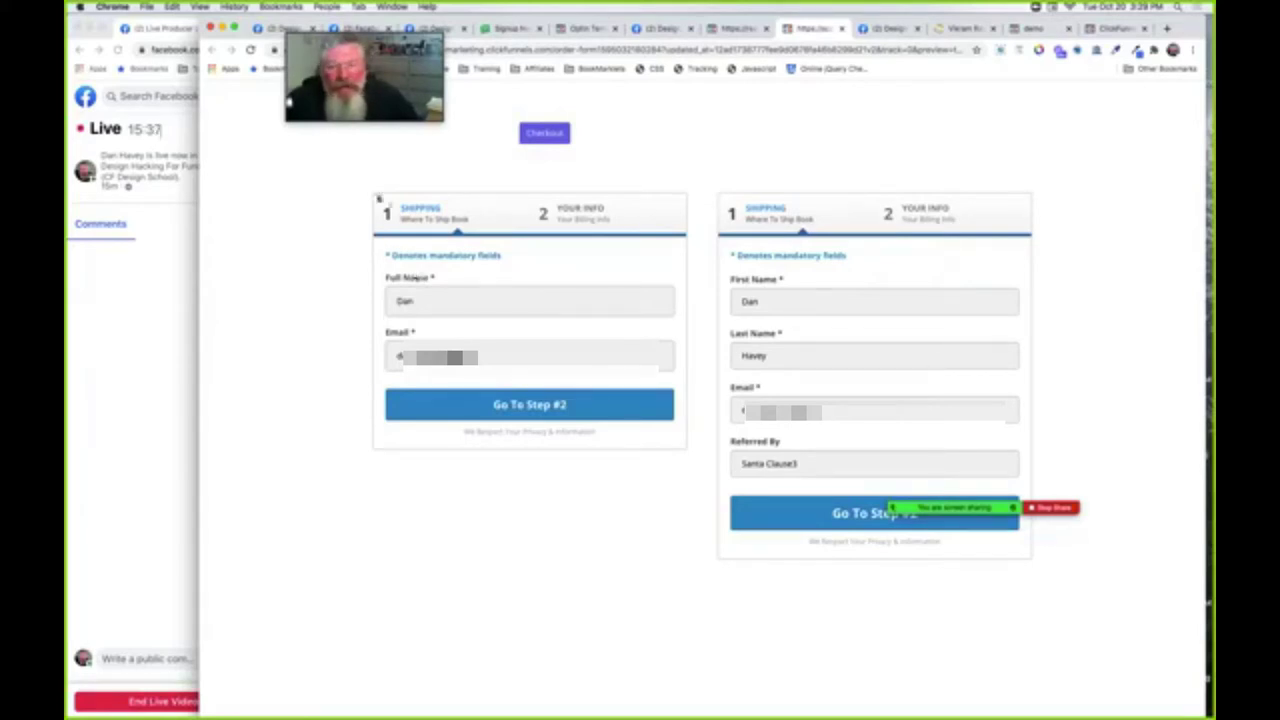
Inspect the HTML of the first order form's step header and its Full Name label
{"action": "right_click", "coordinate": [379, 196]}
{"action": "left_click", "coordinate": [409, 345]}
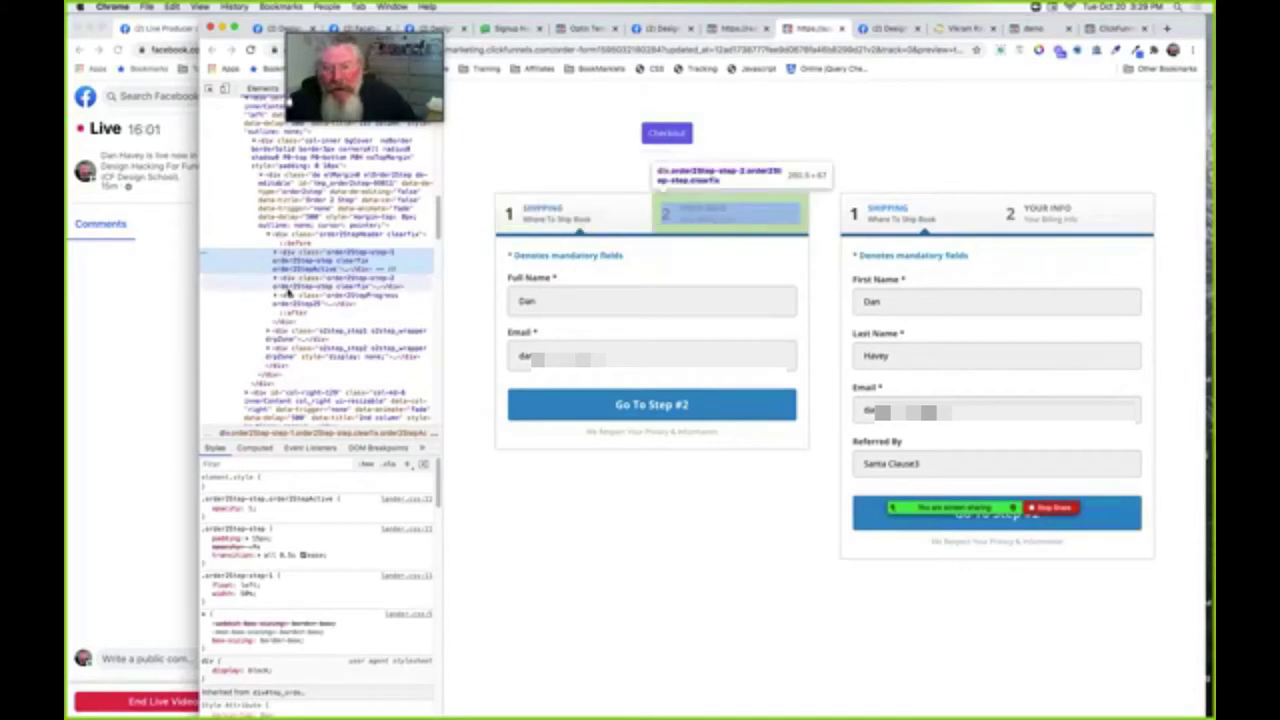
{"action": "scroll", "coordinate": [400, 315], "scroll_direction": "down", "scroll_amount": 3}
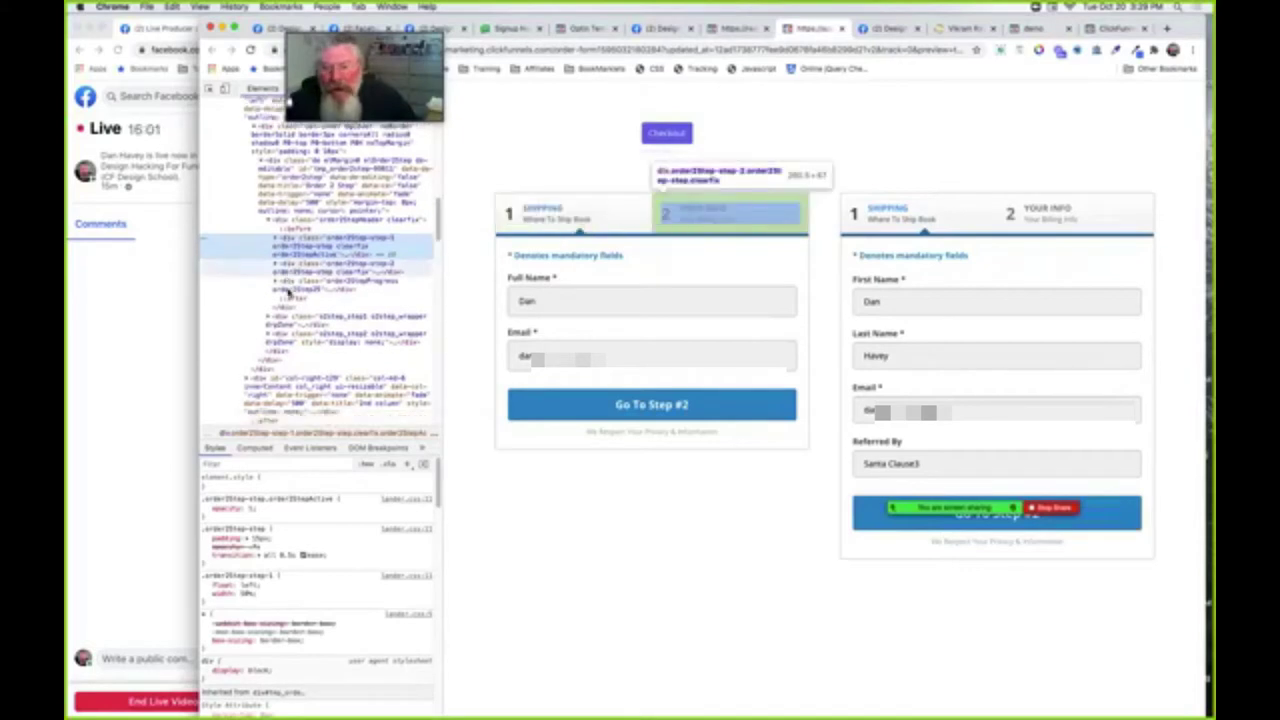
{"action": "right_click", "coordinate": [527, 280]}
{"action": "left_click", "coordinate": [551, 372]}
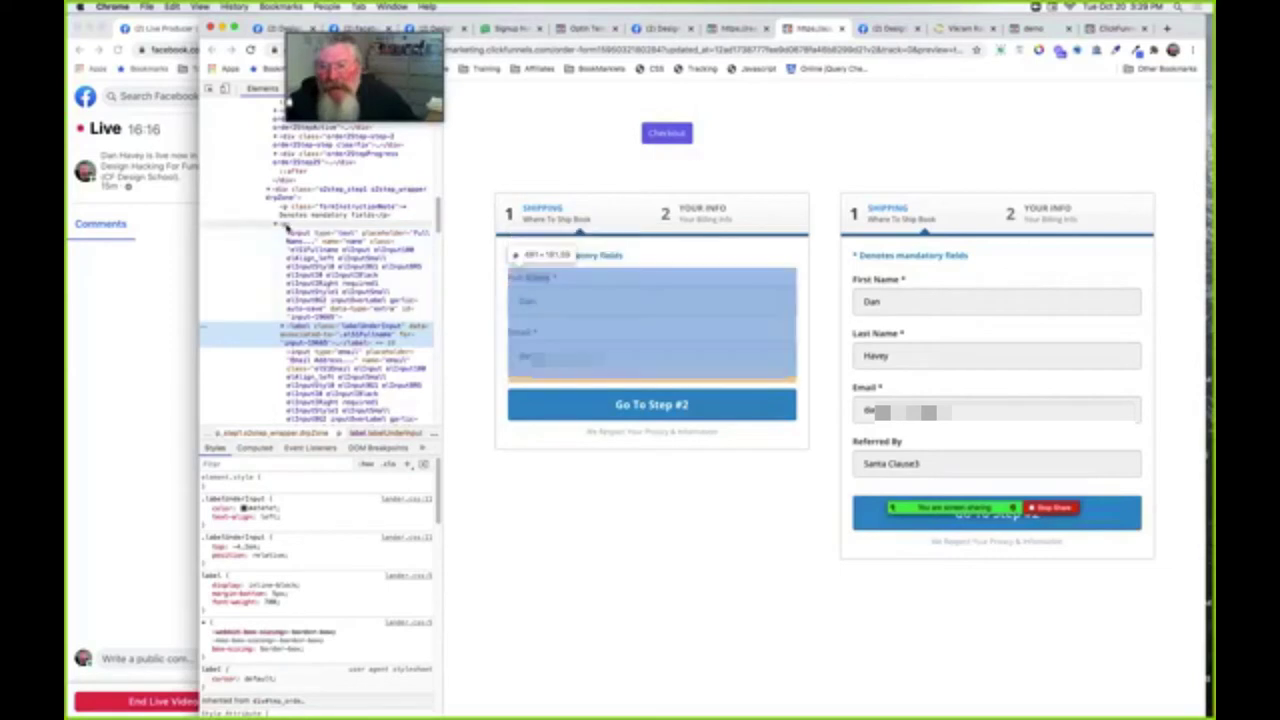
Try hiding the paragraph that wraps the Full Name and Email fields with display: none, and disable that declaration again
{"action": "left_click", "coordinate": [278, 224]}
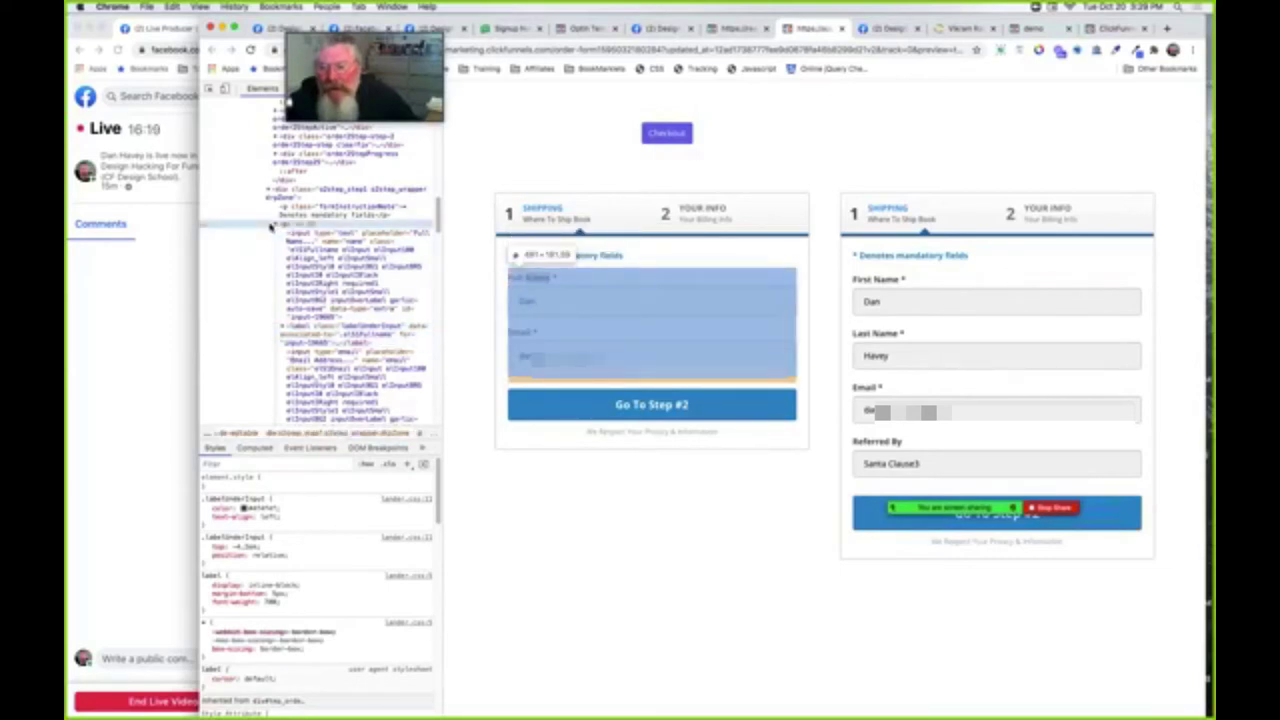
{"action": "key", "text": "Left"}
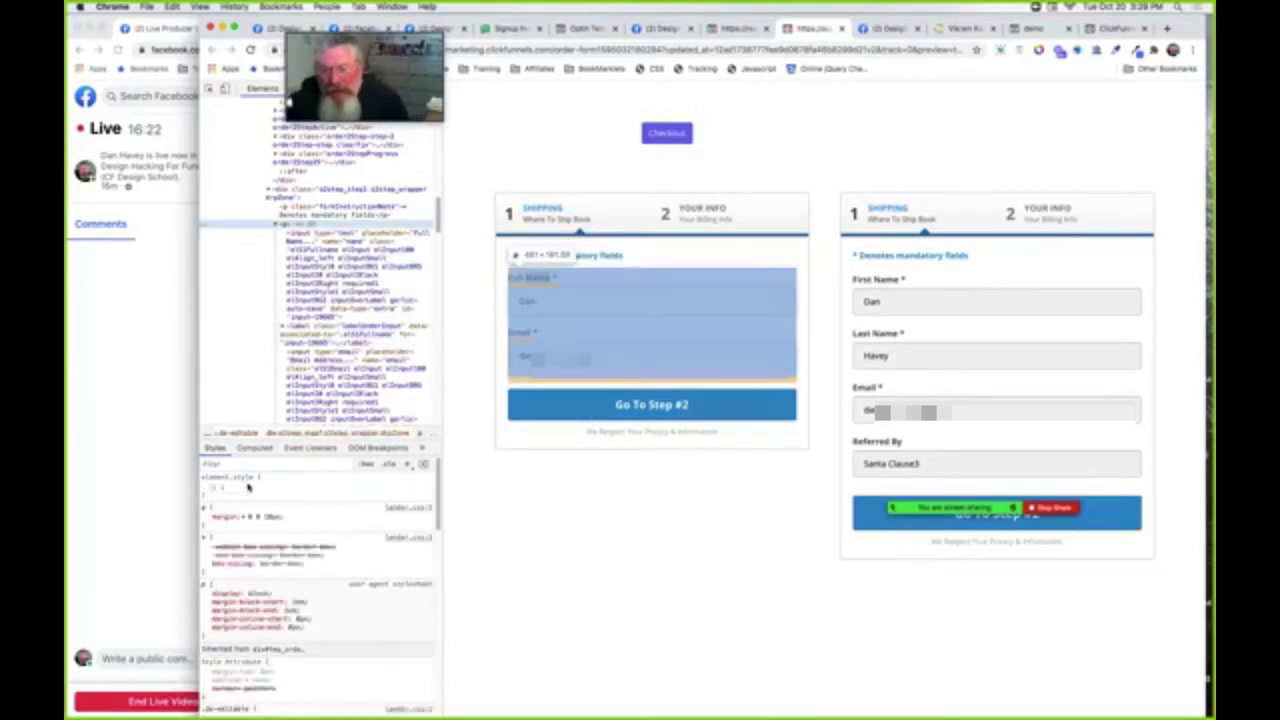
{"action": "left_click", "coordinate": [248, 487]}
{"action": "type", "text": "d"}
{"action": "key", "text": "Tab"}
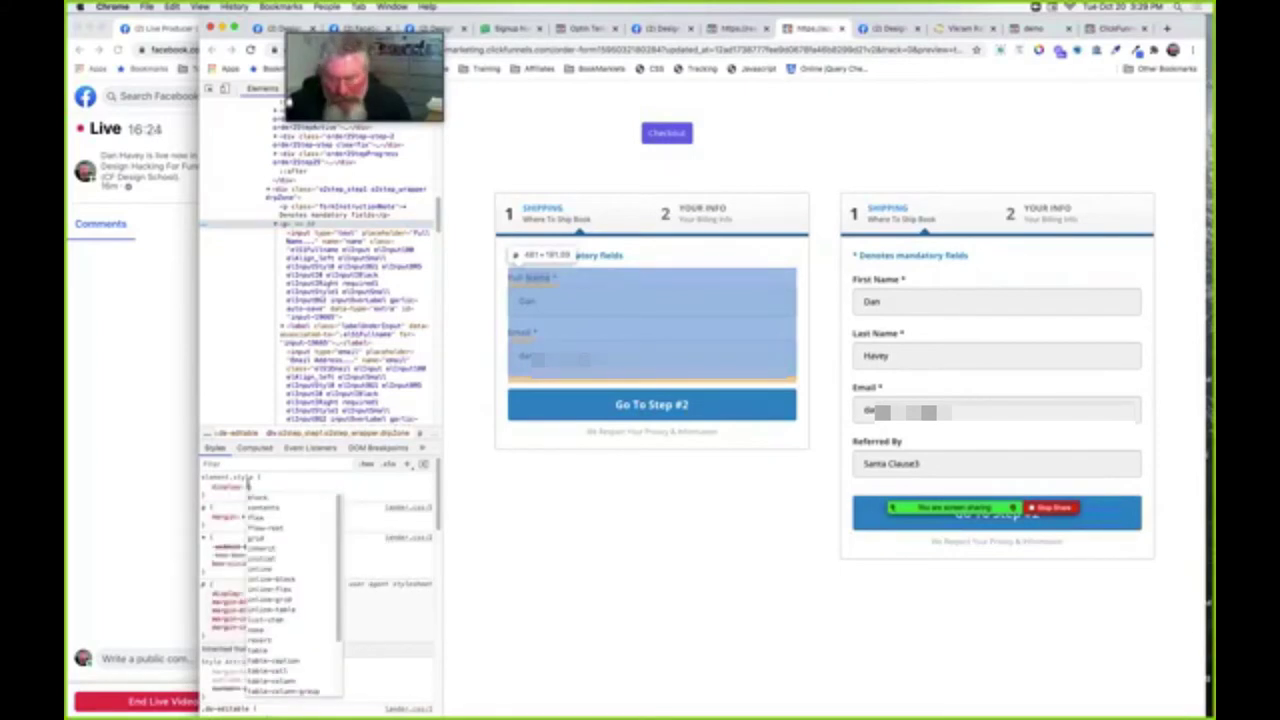
{"action": "type", "text": "n"}
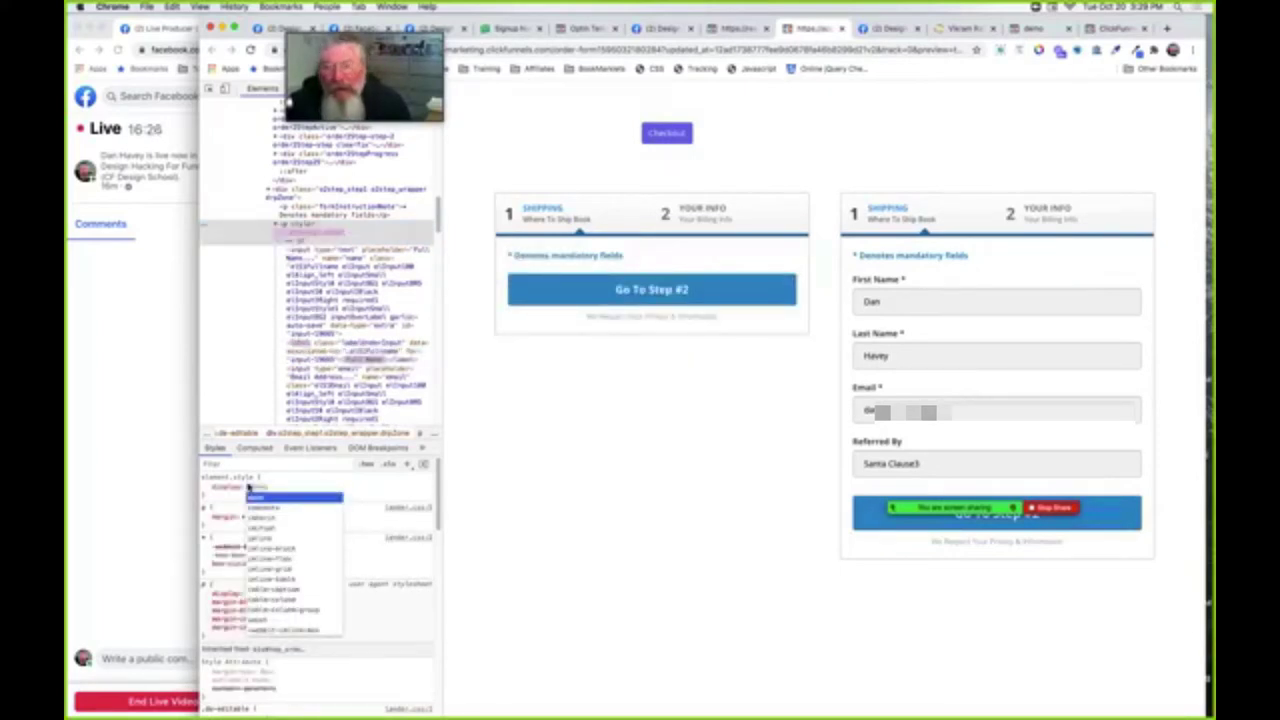
{"action": "key", "text": "Return"}
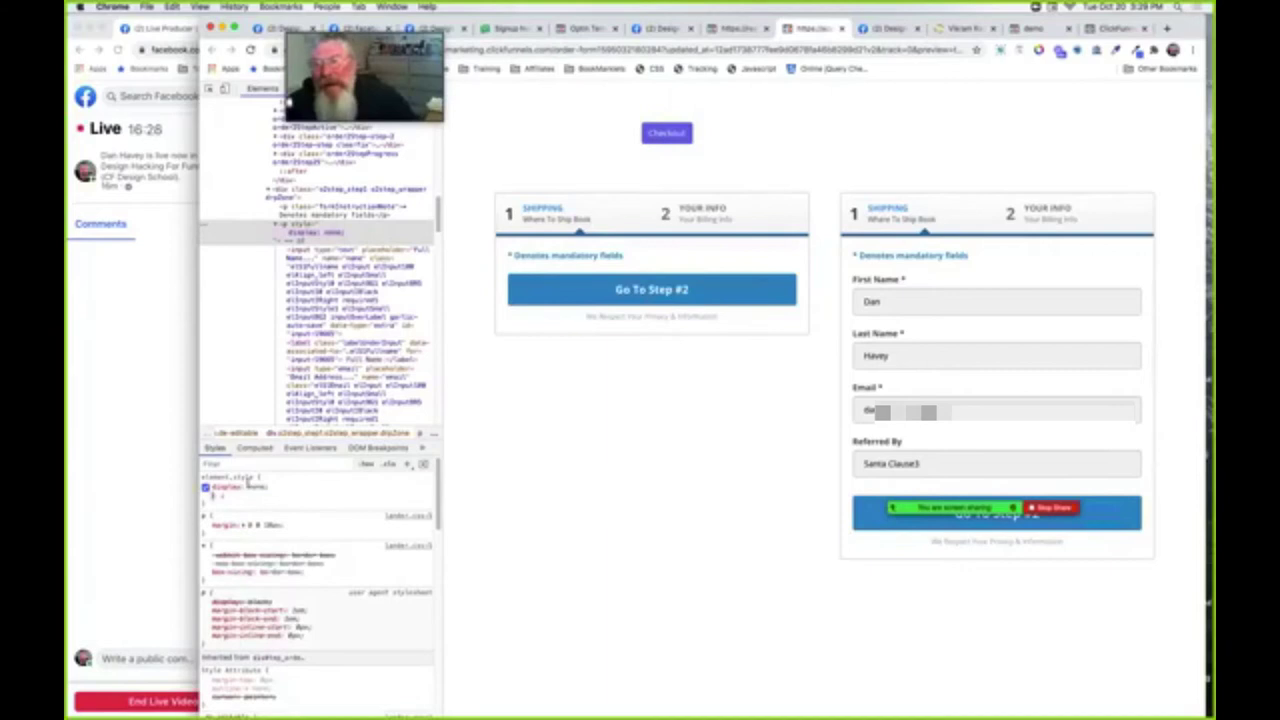
{"action": "left_click", "coordinate": [205, 488]}
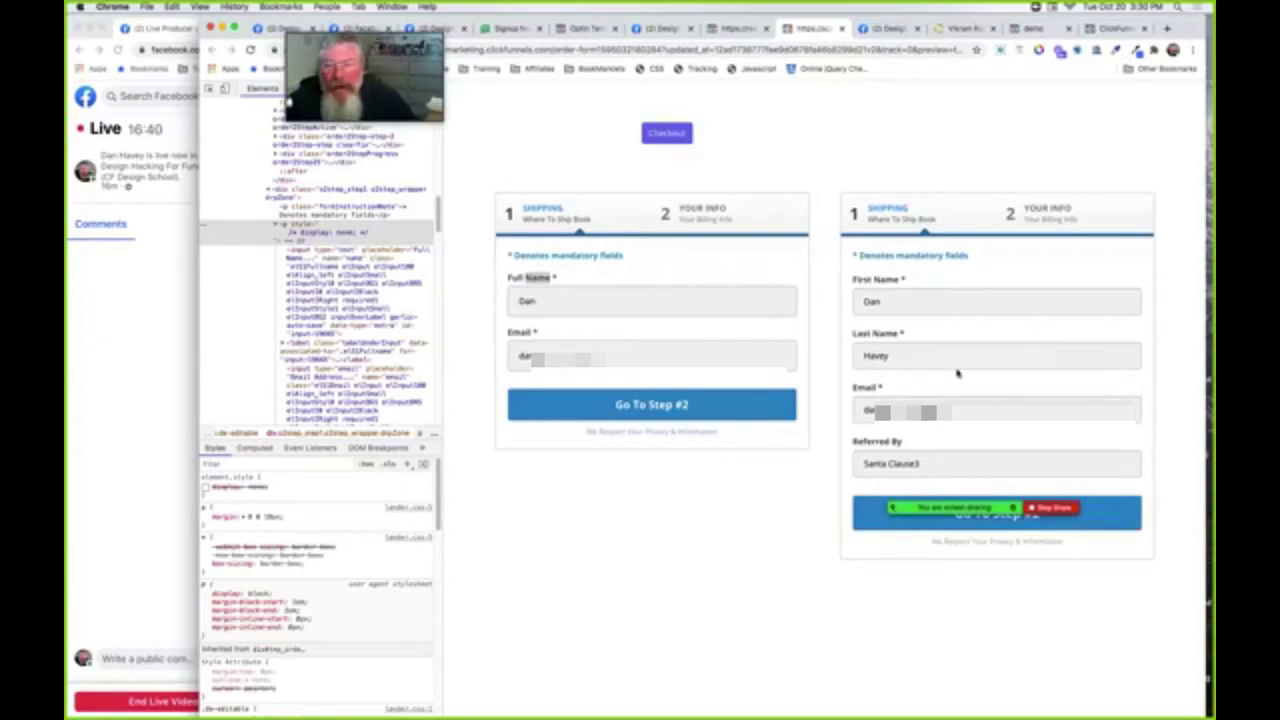
Open the page's custom CSS in the editor and examine the display: none rule and its .o2step_step1 p:nth-of-type(2) selector
{"action": "left_click", "coordinate": [737, 30]}
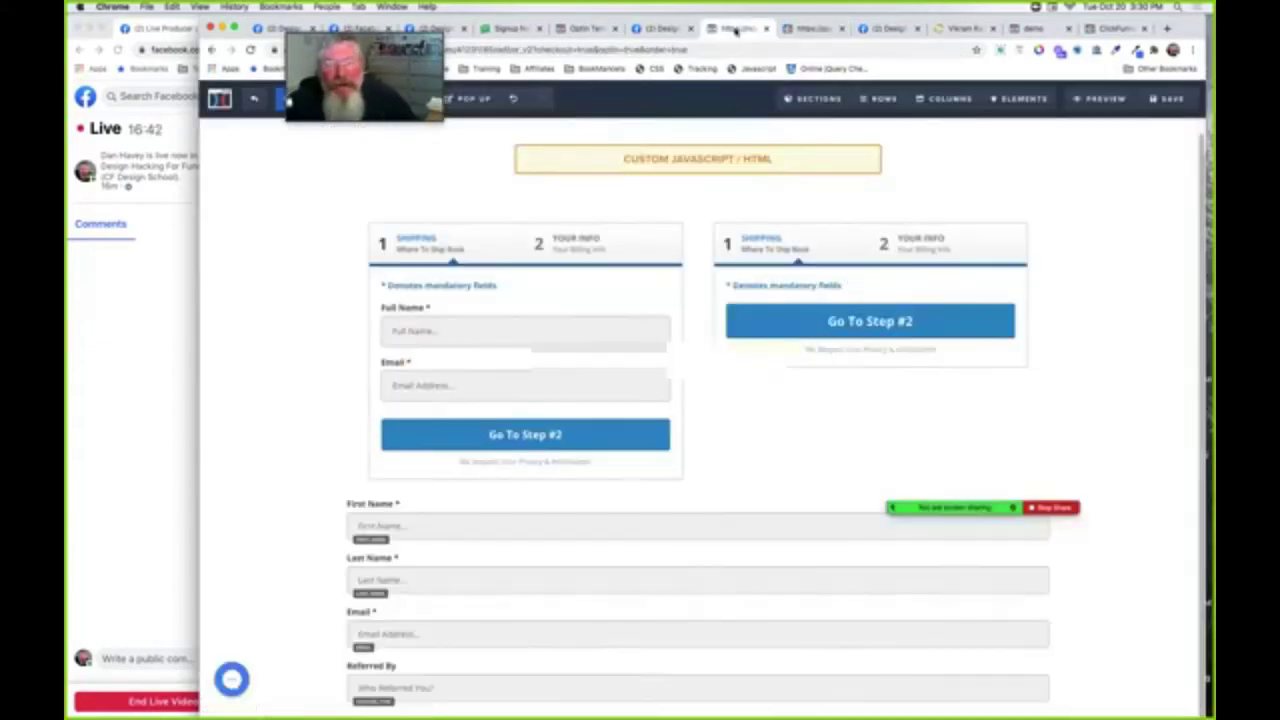
{"action": "scroll", "coordinate": [551, 383], "scroll_direction": "down", "scroll_amount": 1}
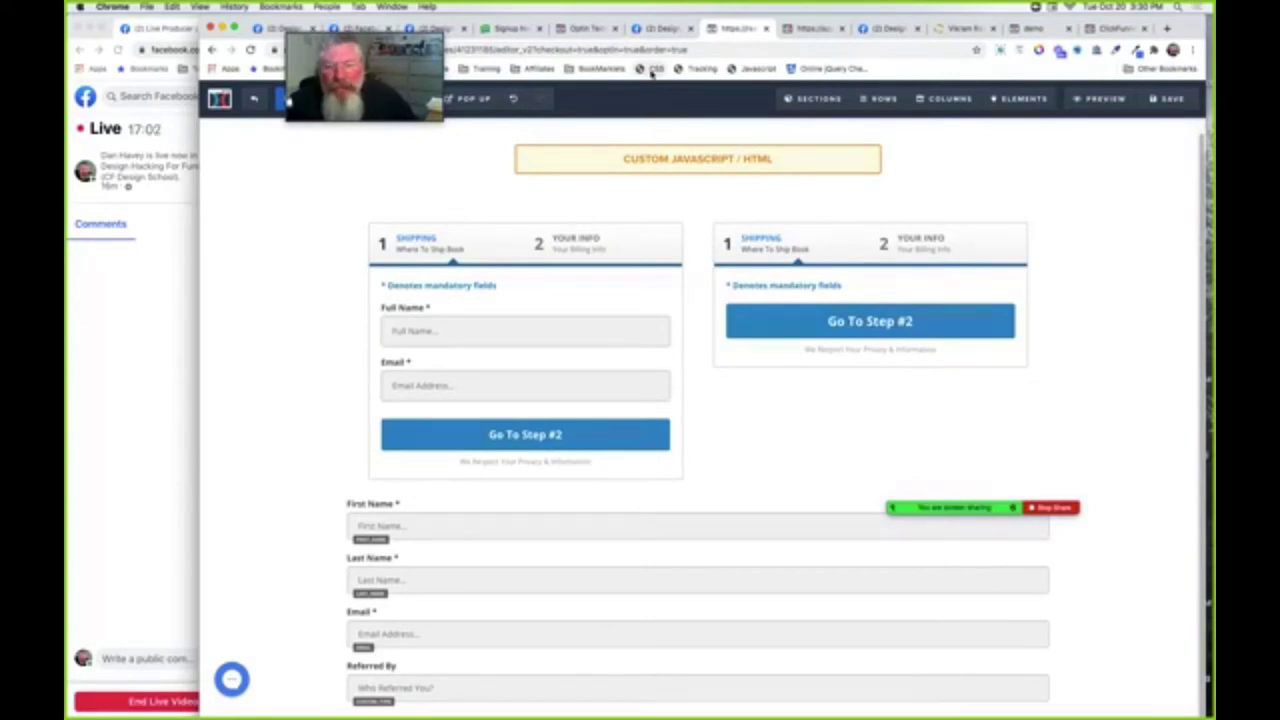
{"action": "left_click", "coordinate": [652, 70]}
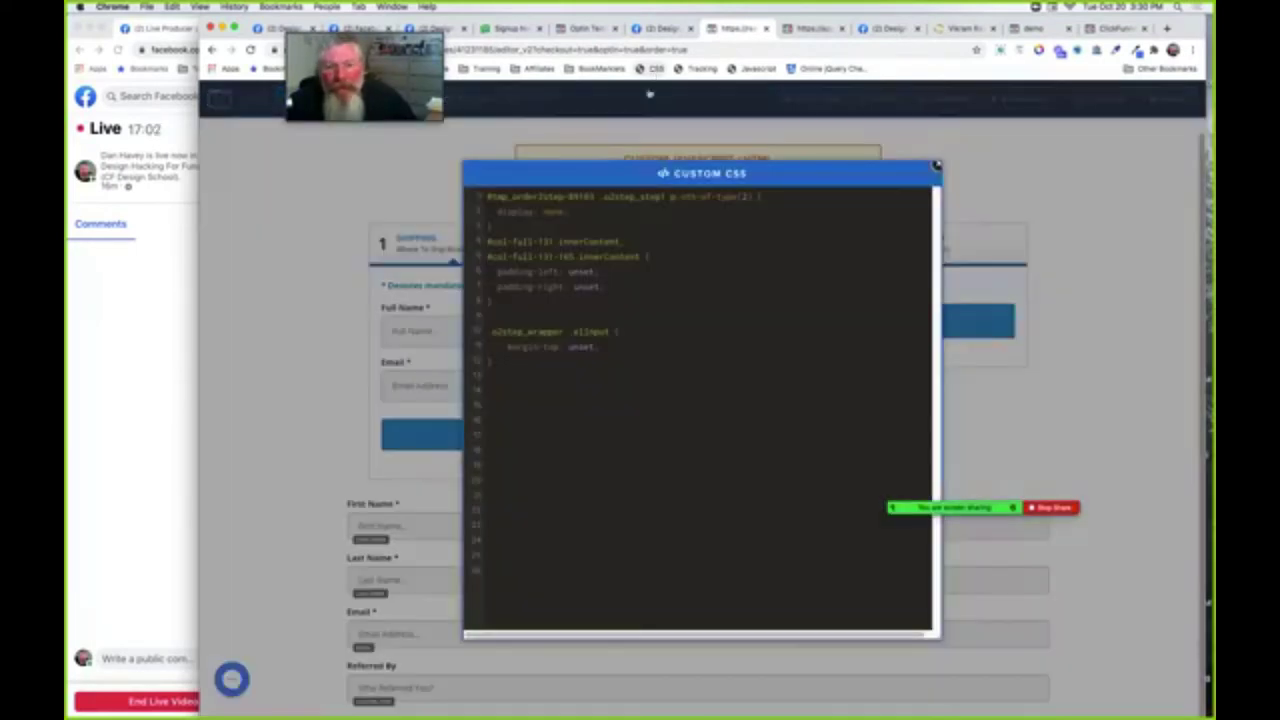
{"action": "key", "text": "shift+Up"}
{"action": "key", "text": "shift+Up"}
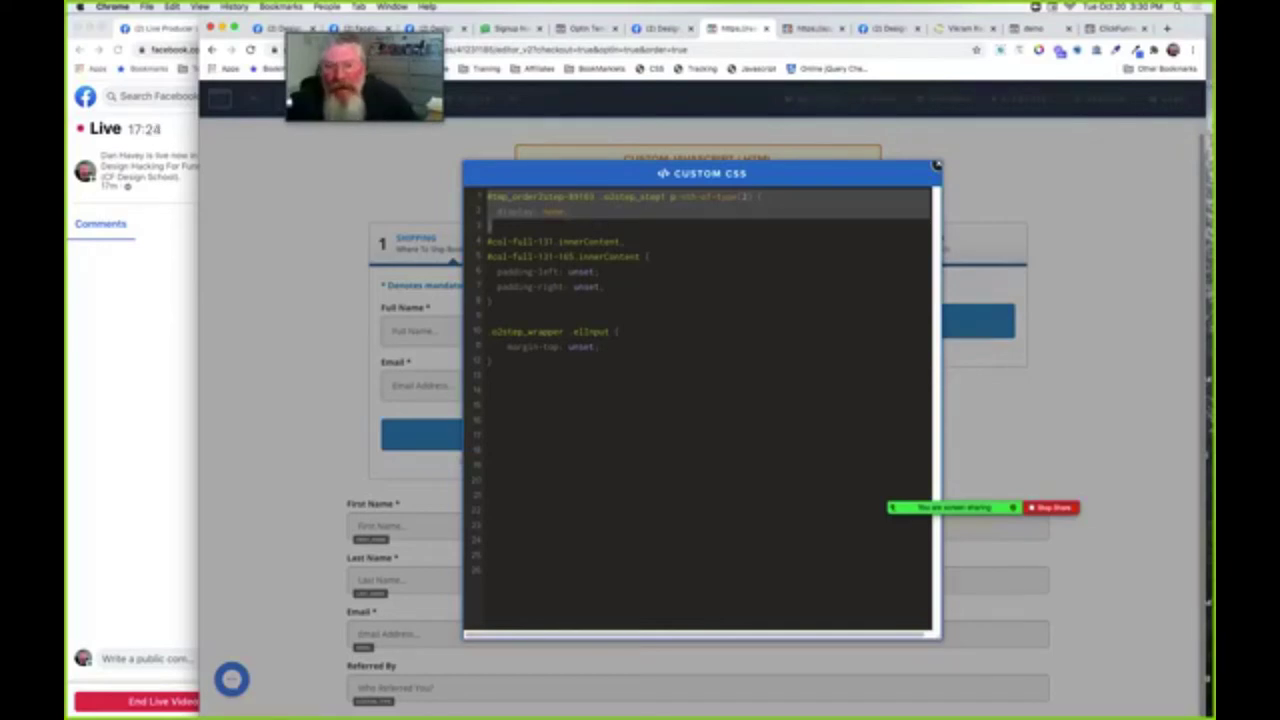
{"action": "key", "text": "Right"}
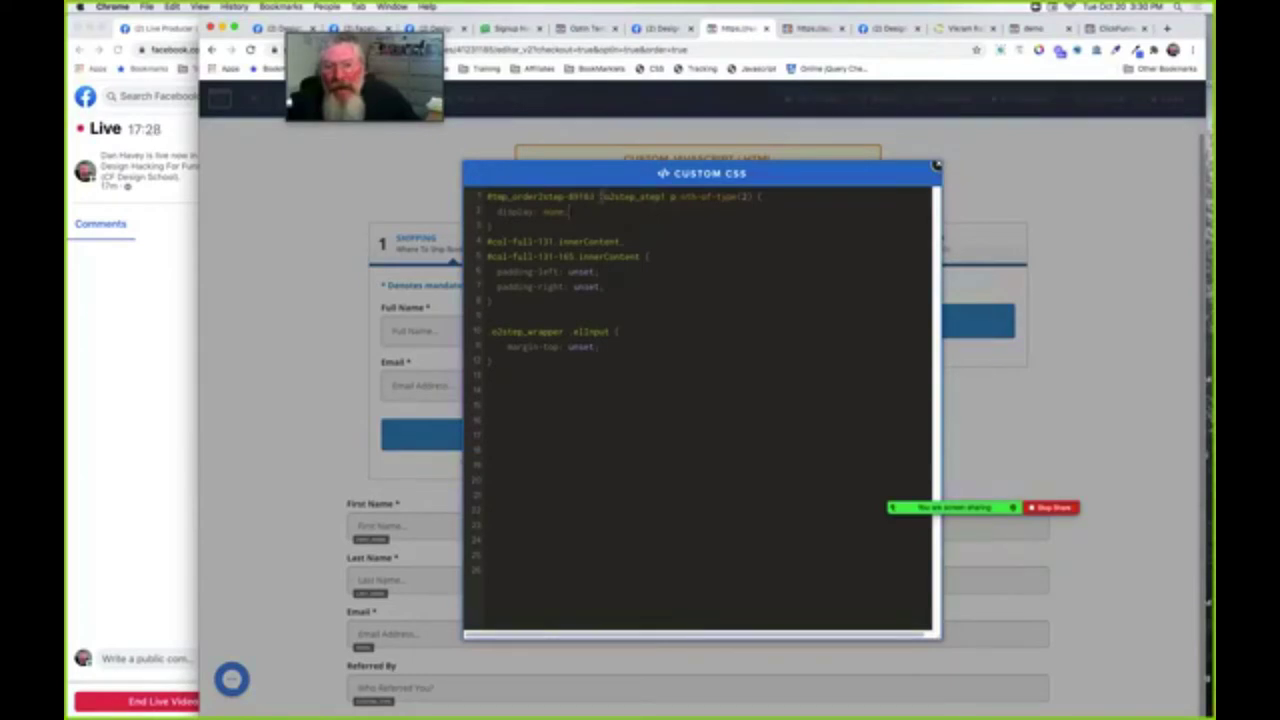
{"action": "left_click_drag", "start_coordinate": [600, 197], "coordinate": [752, 197]}
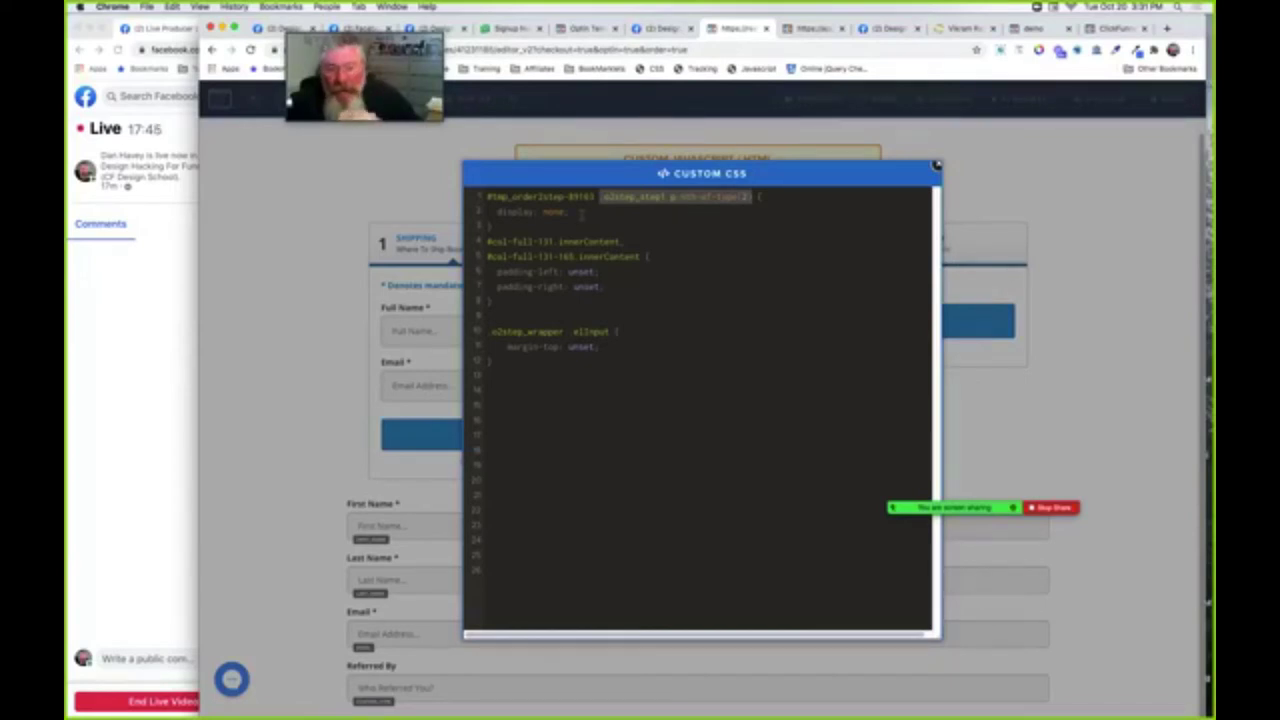
Examine the order form ID in the first CSS selector, and the innerContent padding and .elInput margin rules
{"action": "left_click", "coordinate": [595, 197]}
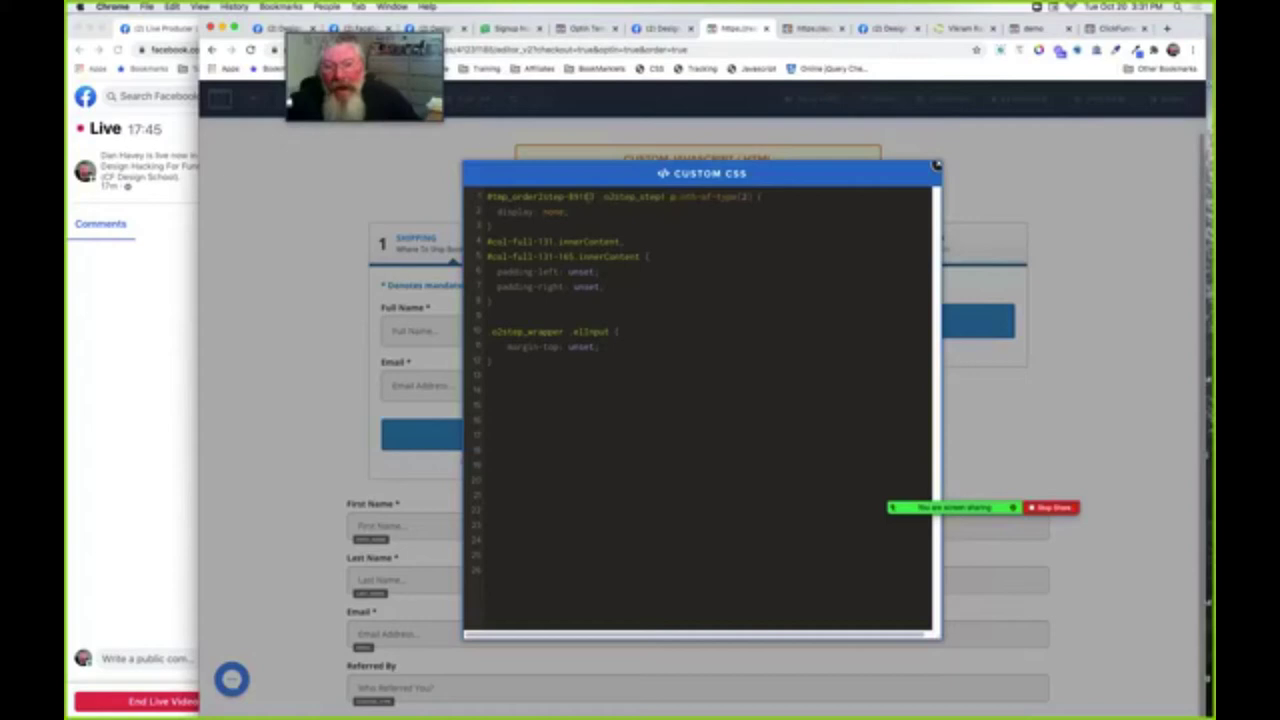
{"action": "left_click_drag", "start_coordinate": [595, 197], "coordinate": [490, 197]}
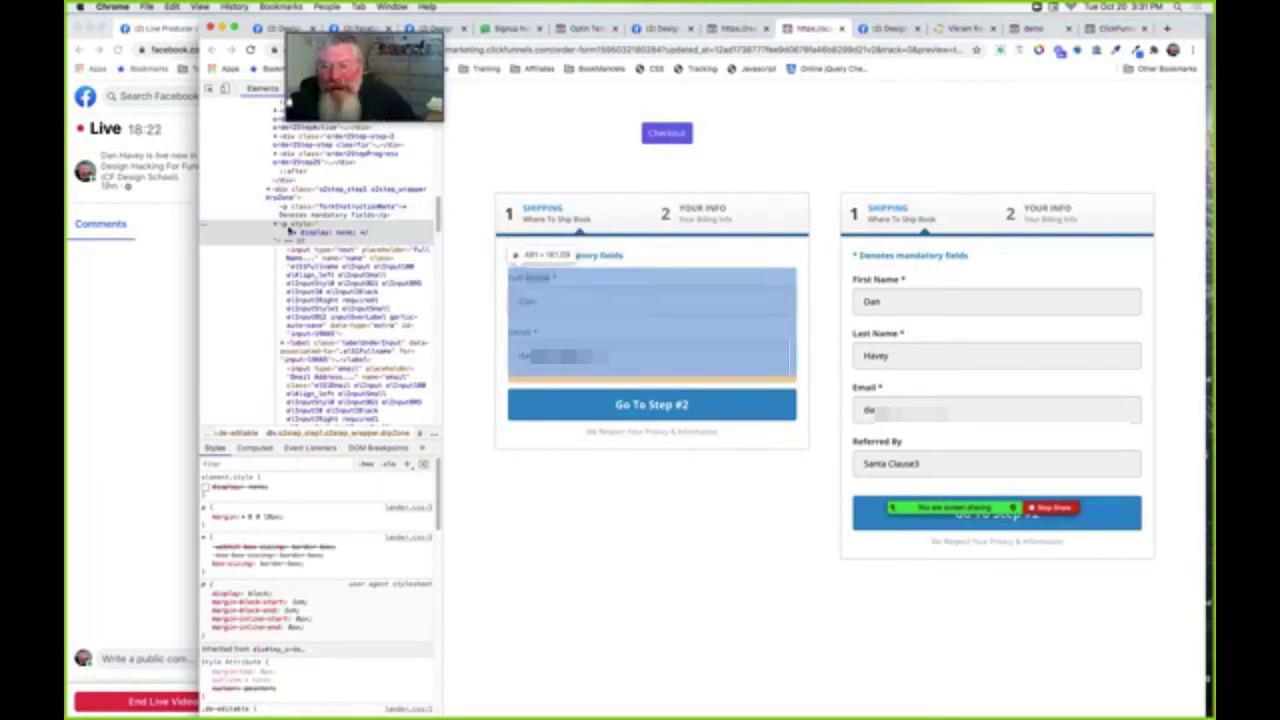
{"action": "left_click", "coordinate": [731, 29]}
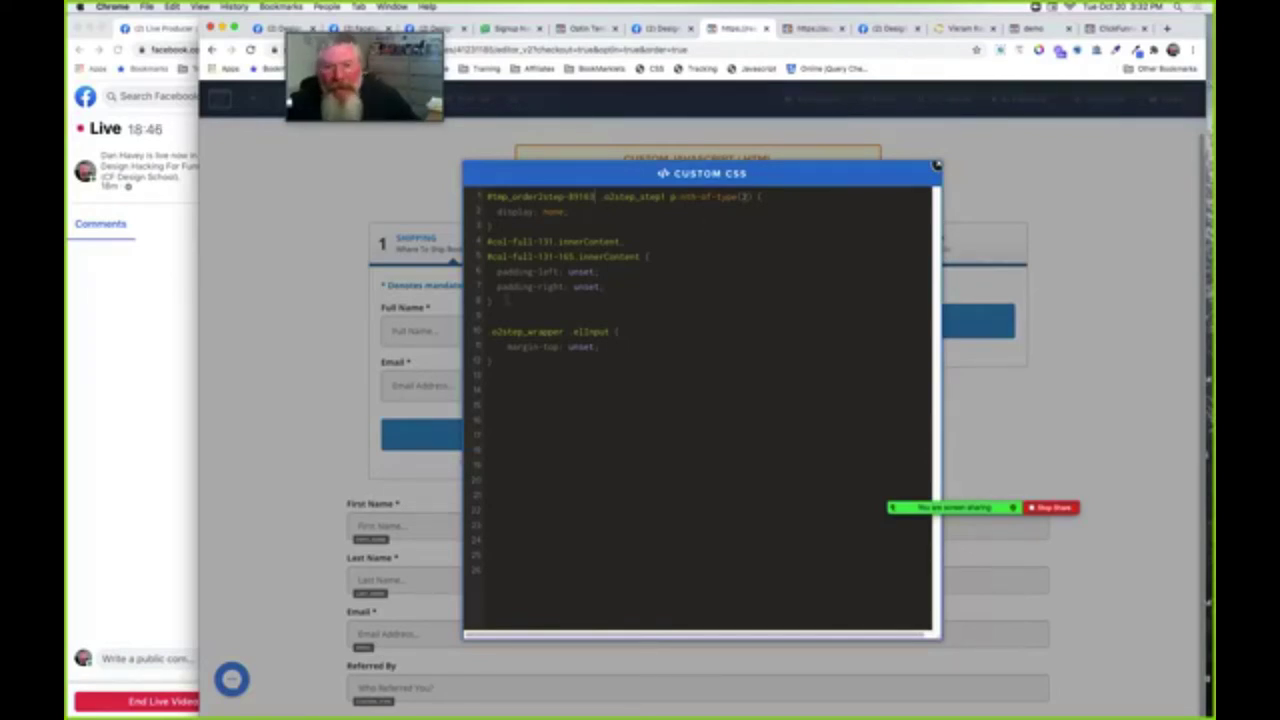
{"action": "left_click_drag", "start_coordinate": [490, 362], "coordinate": [486, 246]}
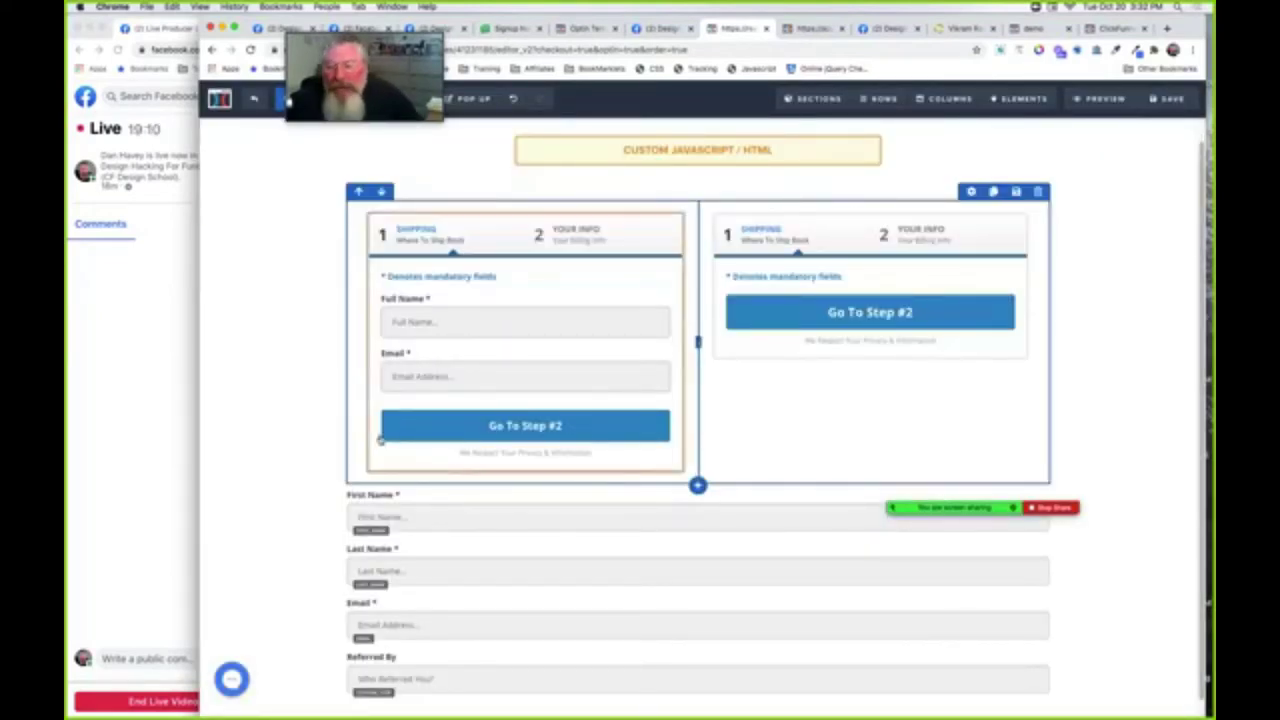
View the CSS info of the row holding the First Name, Last Name and Email fields
{"action": "scroll", "coordinate": [295, 481], "scroll_direction": "down", "scroll_amount": 1}
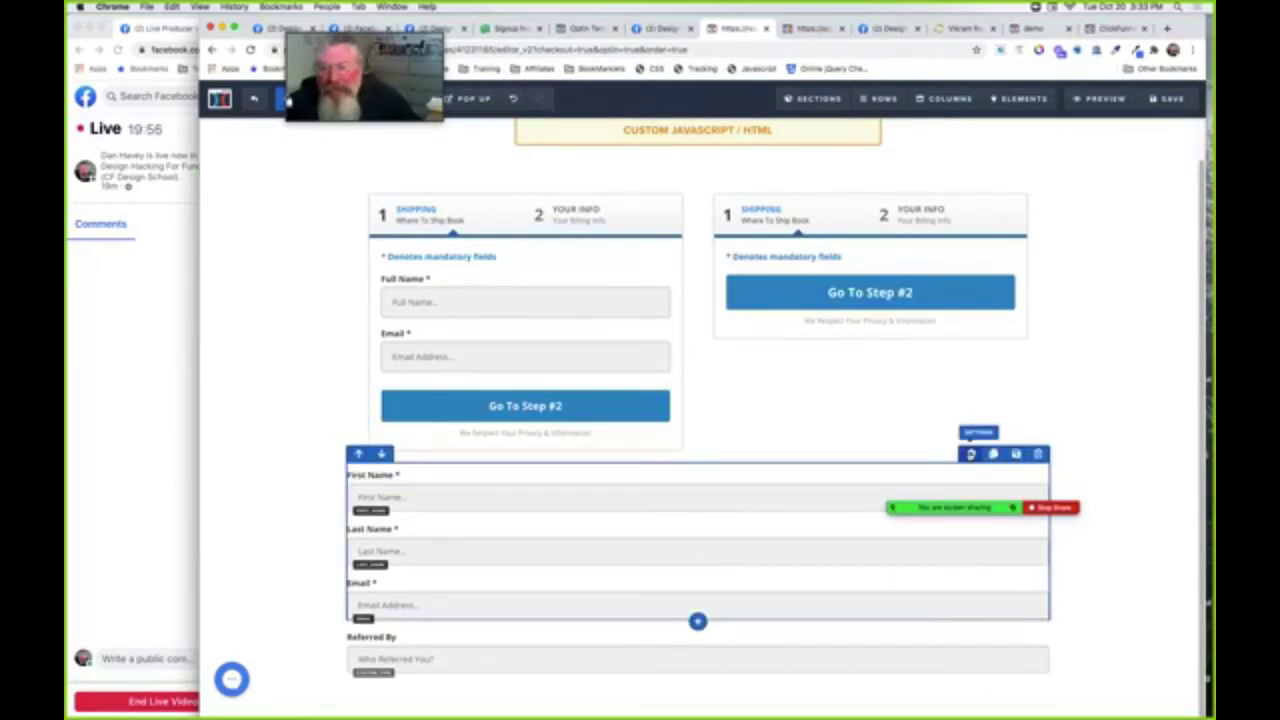
{"action": "left_click", "coordinate": [970, 454]}
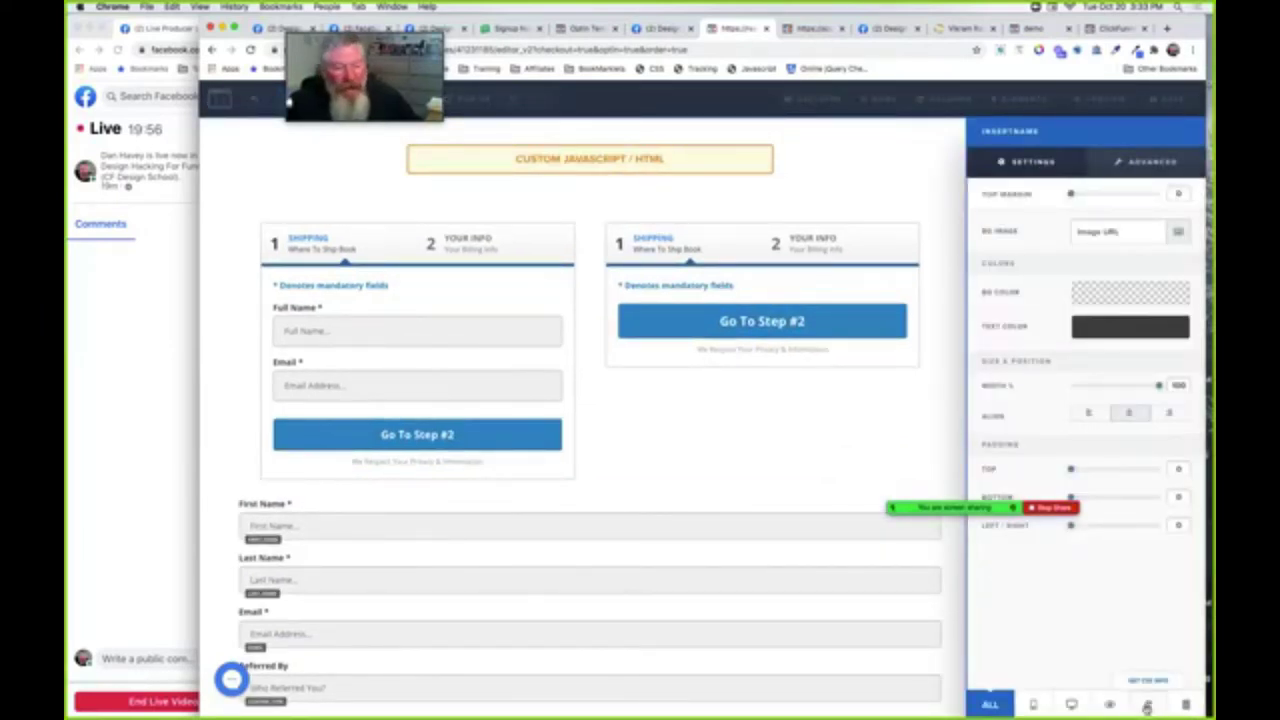
{"action": "mouse_move", "coordinate": [852, 492]}
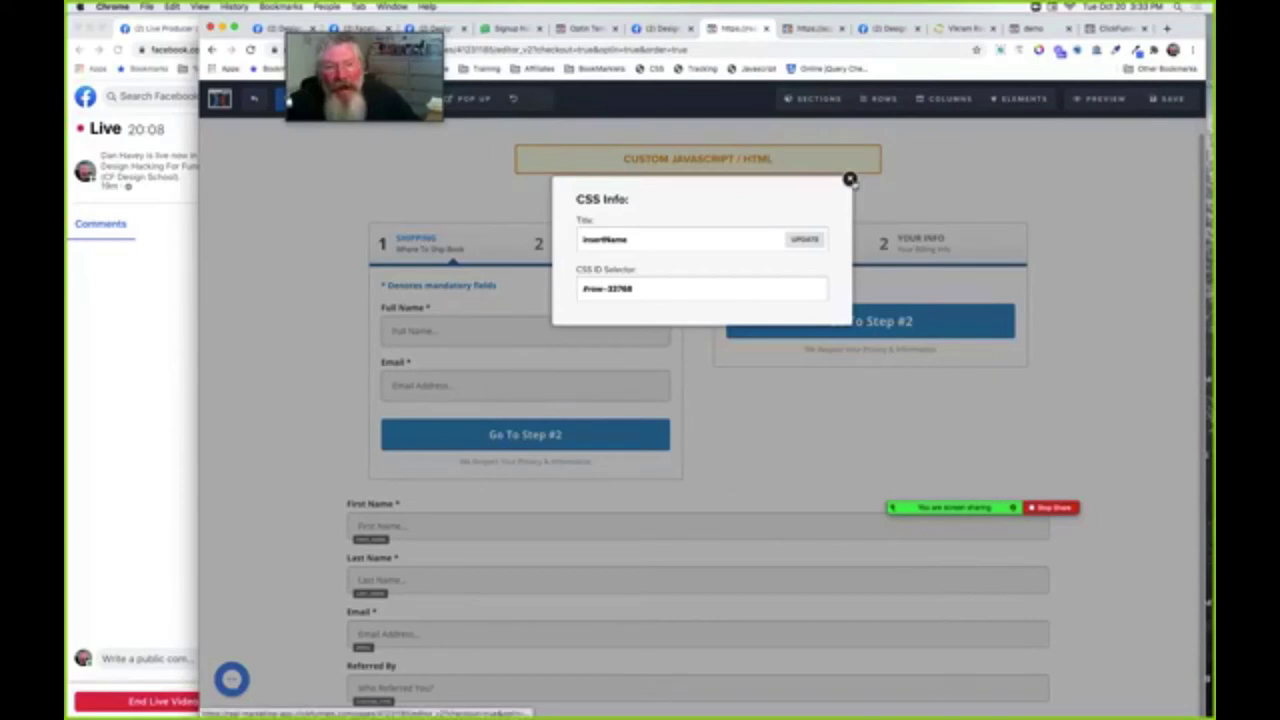
{"action": "left_click", "coordinate": [849, 180]}
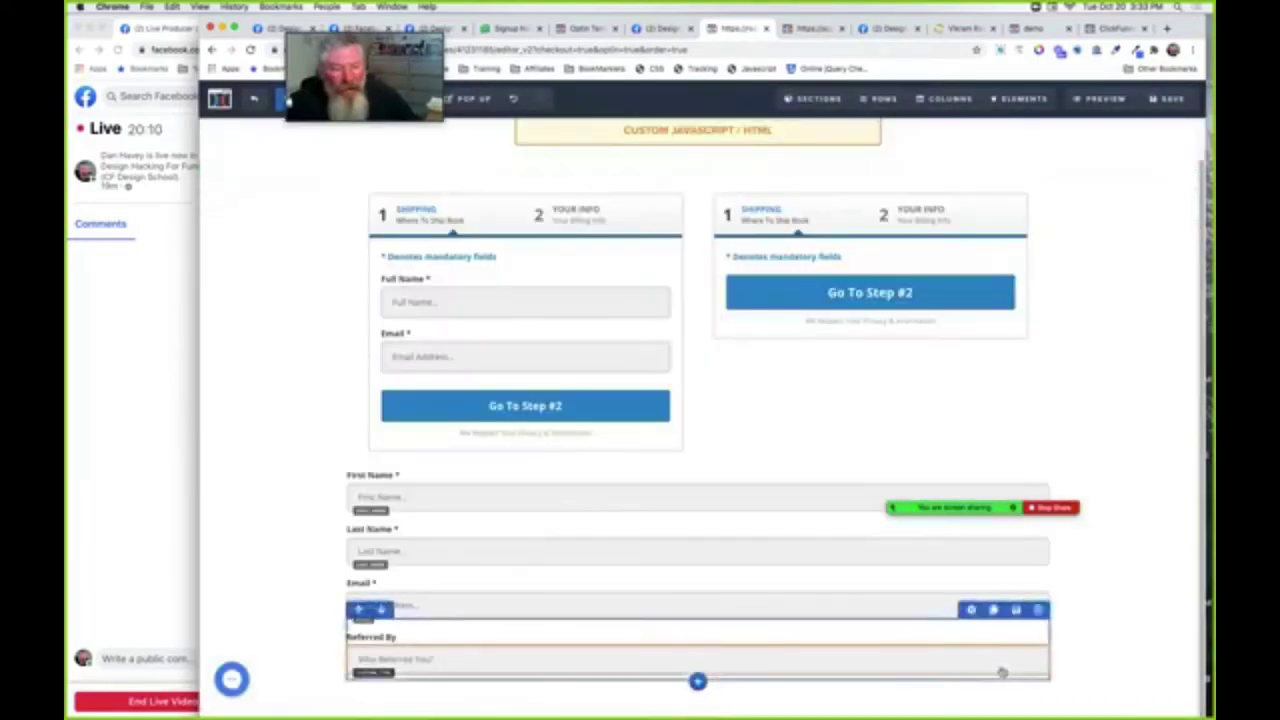
Review the titles of the page's rows in the row manager
{"action": "mouse_move", "coordinate": [884, 99]}
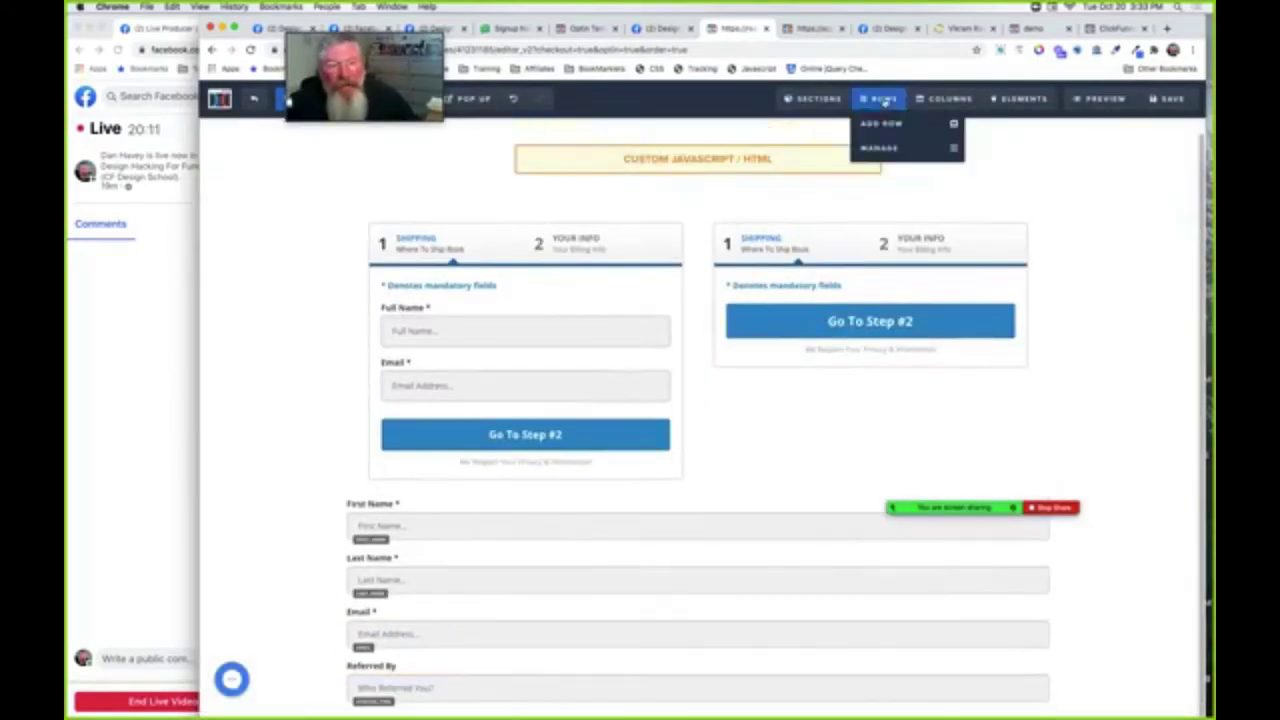
{"action": "left_click", "coordinate": [877, 148]}
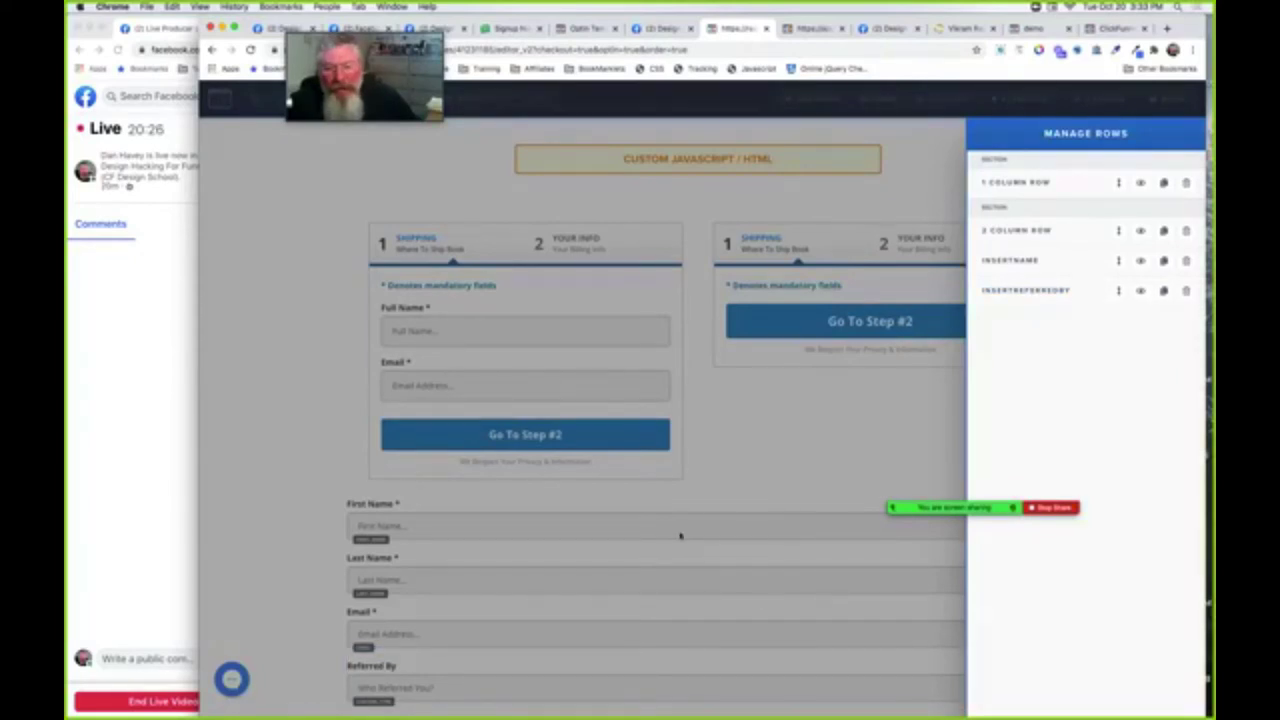
{"action": "left_click", "coordinate": [800, 448]}
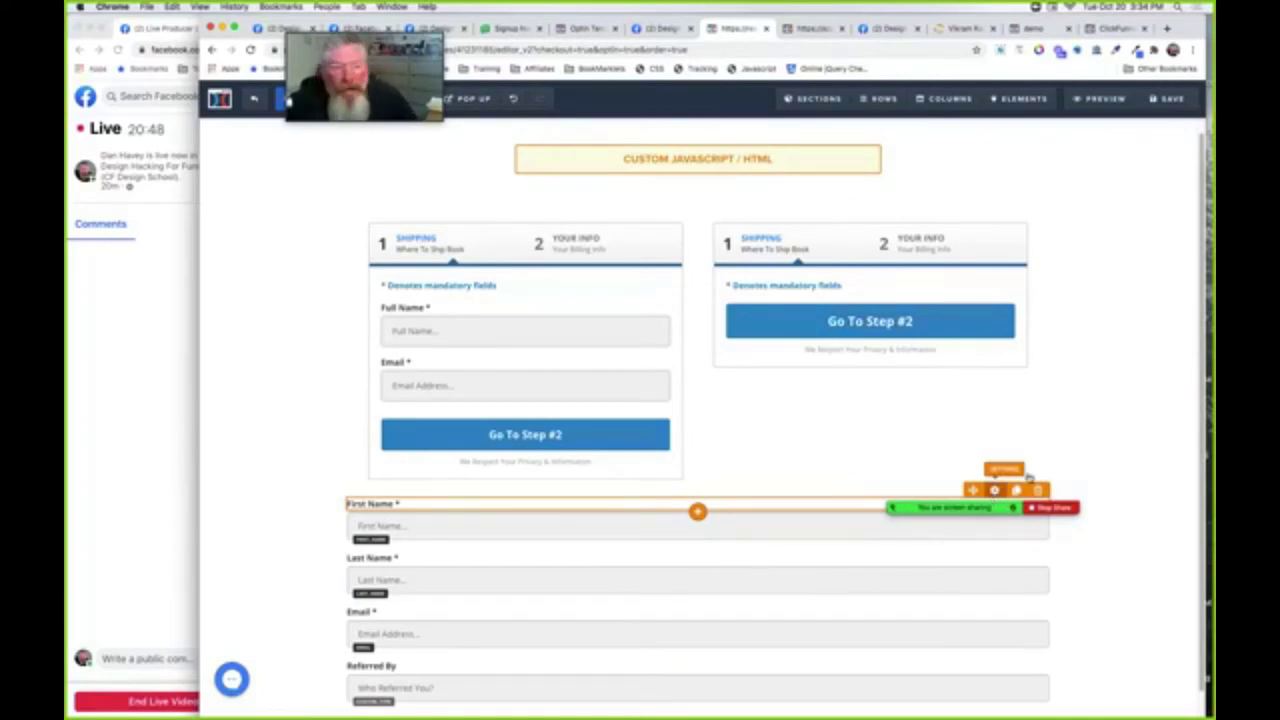
Set Submit on Enter to OFF in the advanced settings of the First Name input
{"action": "left_click", "coordinate": [1093, 445]}
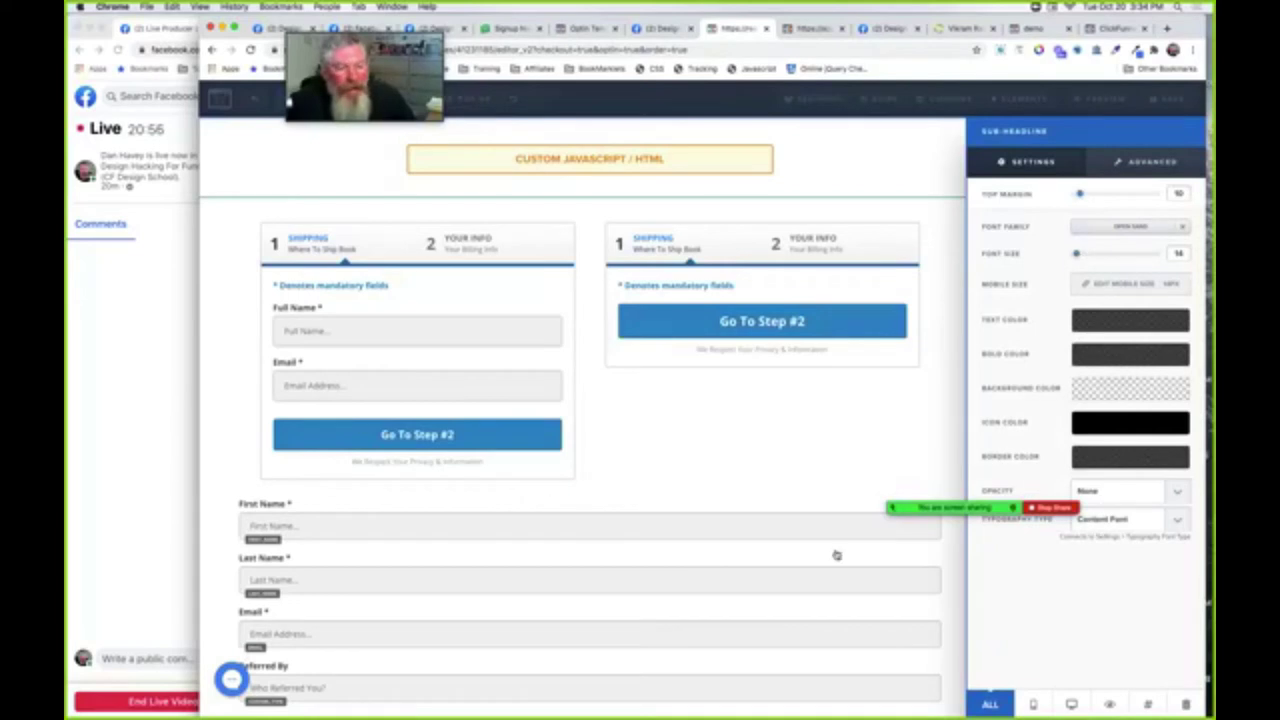
{"action": "left_click", "coordinate": [797, 486]}
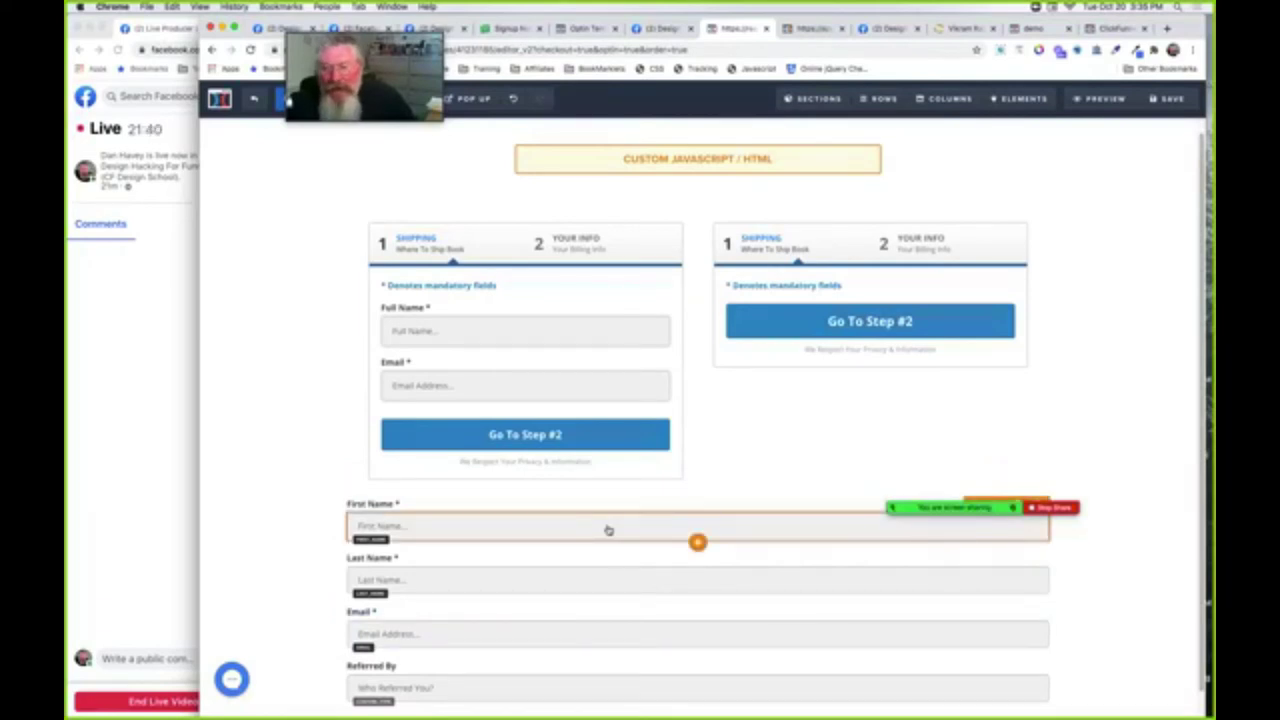
{"action": "left_click", "coordinate": [434, 531]}
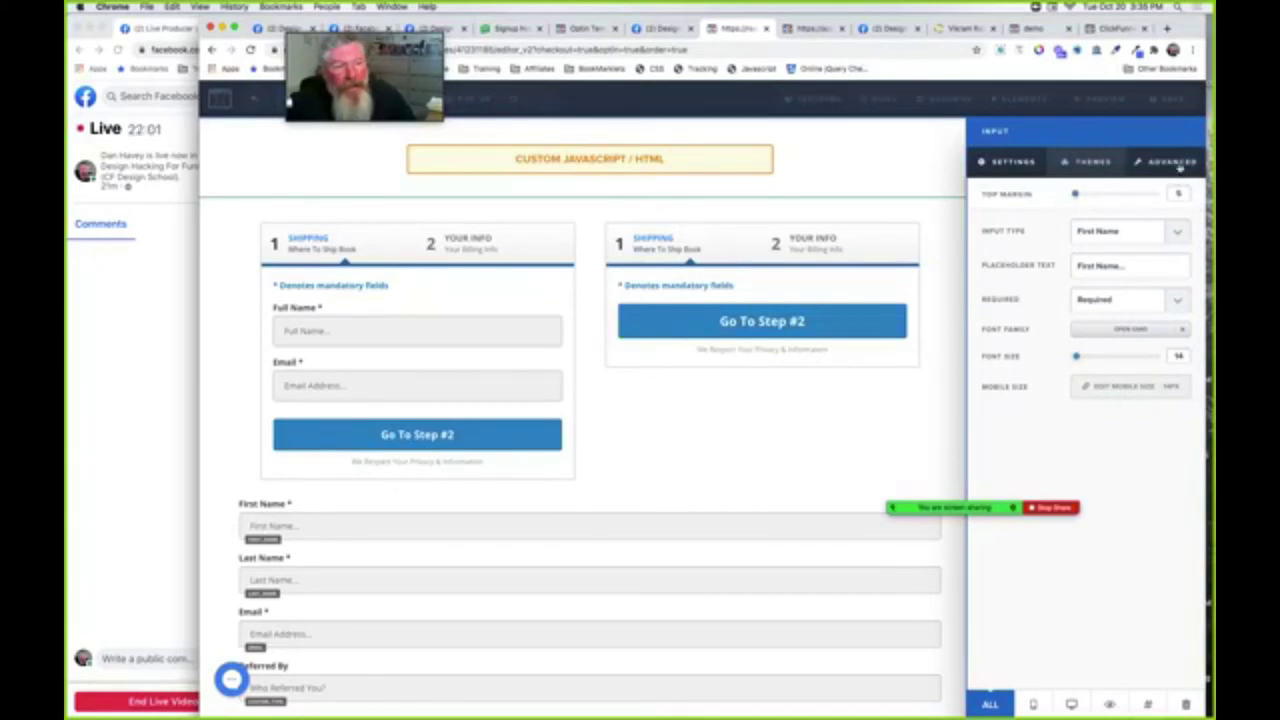
{"action": "left_click", "coordinate": [1180, 166]}
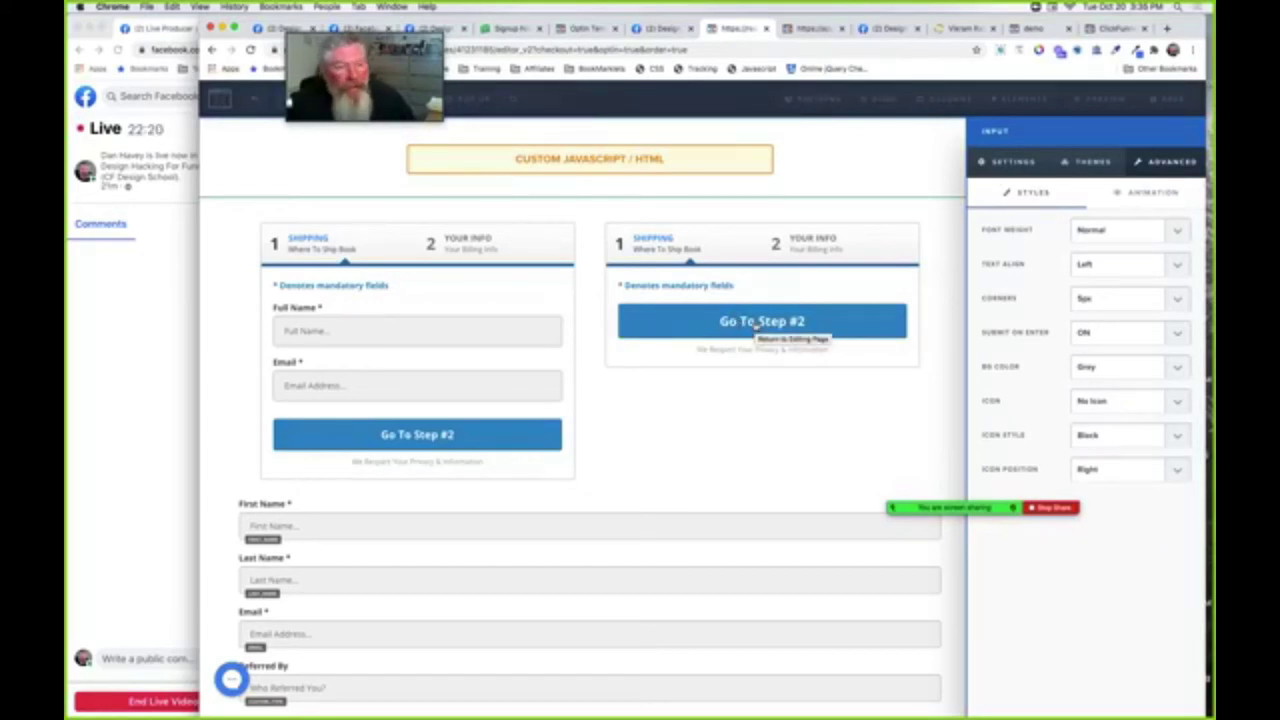
{"action": "left_click", "coordinate": [1098, 334]}
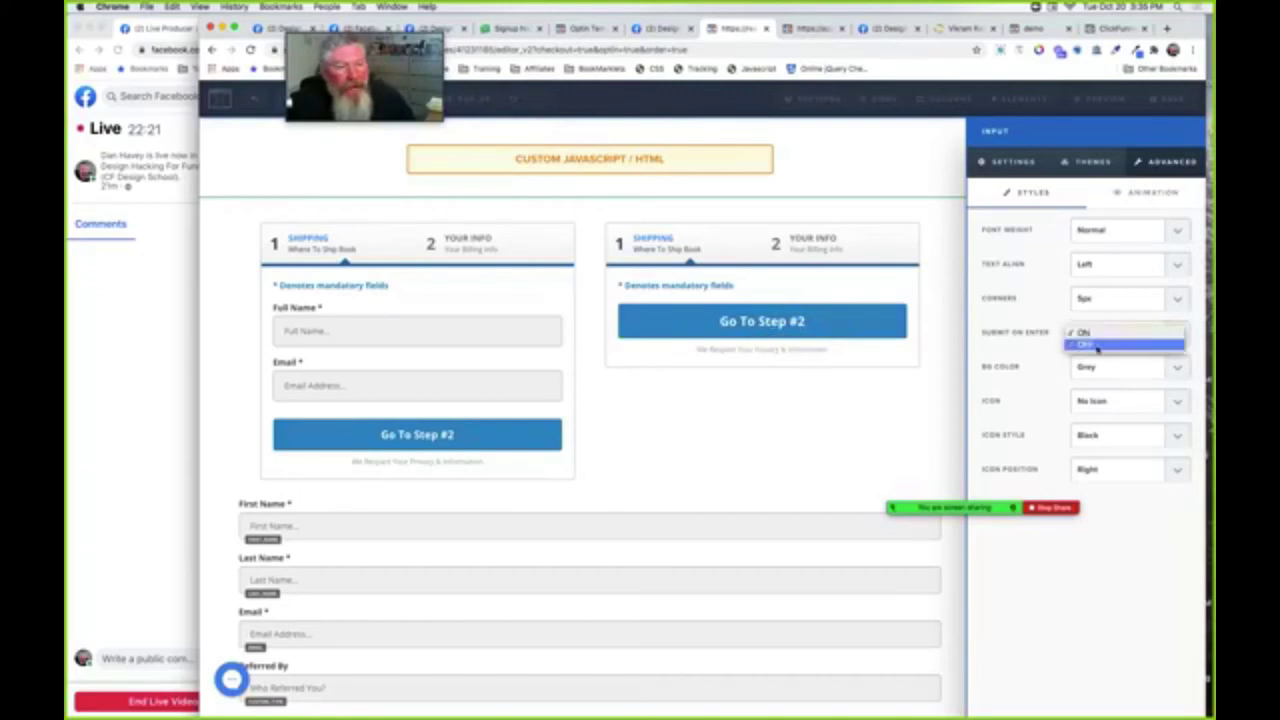
{"action": "left_click", "coordinate": [1097, 345]}
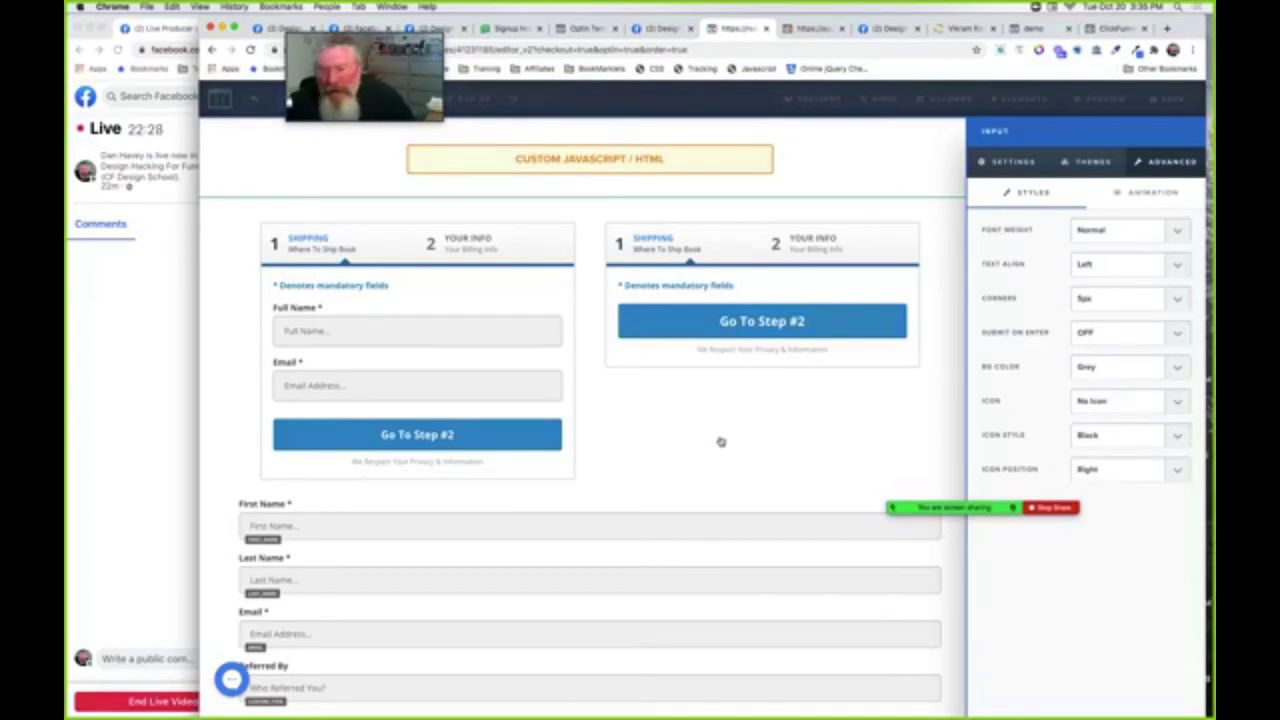
{"action": "left_click", "coordinate": [390, 349]}
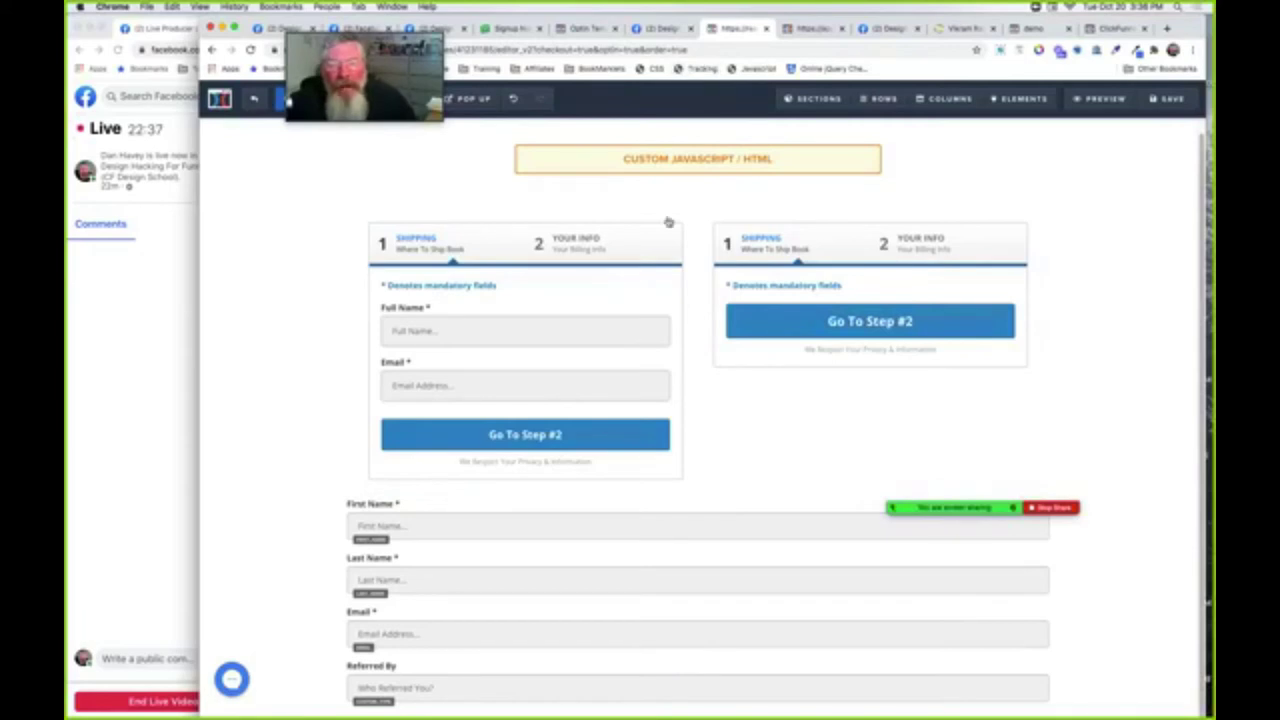
Open the page's footer tracking code and examine the p:nth-of-type(2) selector in the script's remove() line
{"action": "left_click", "coordinate": [702, 68]}
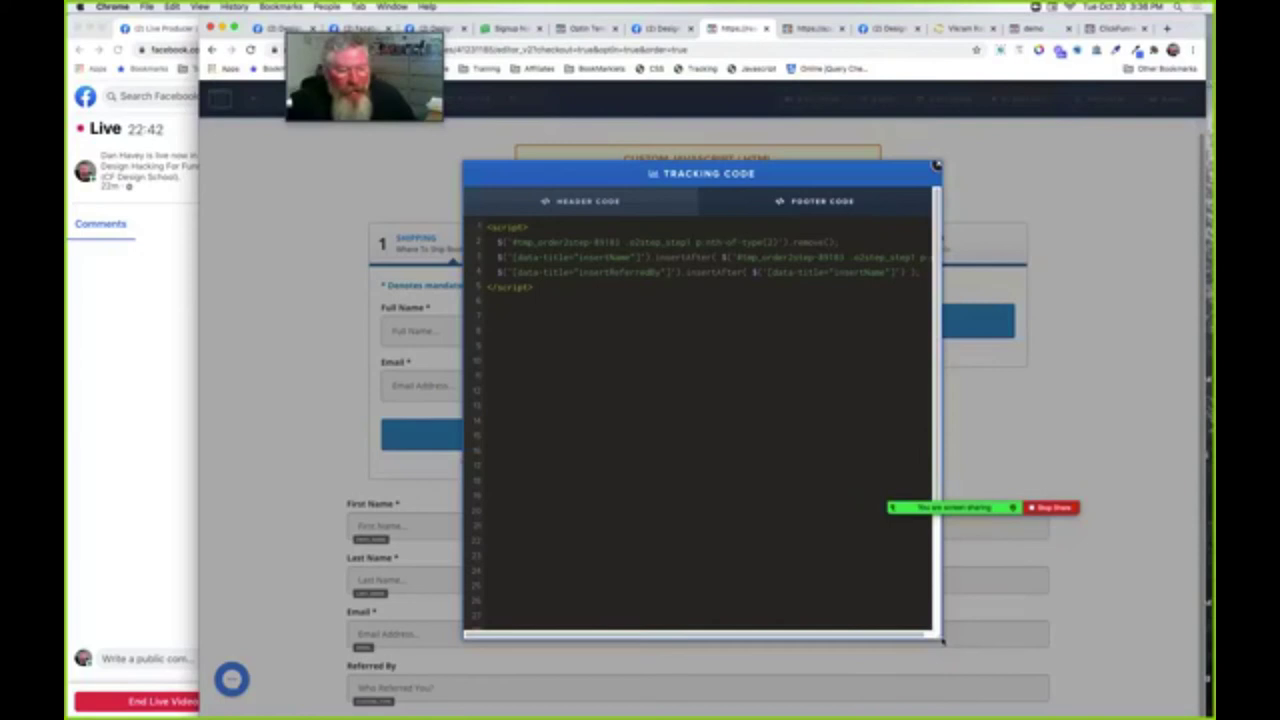
{"action": "left_click_drag", "start_coordinate": [959, 637], "coordinate": [1105, 647]}
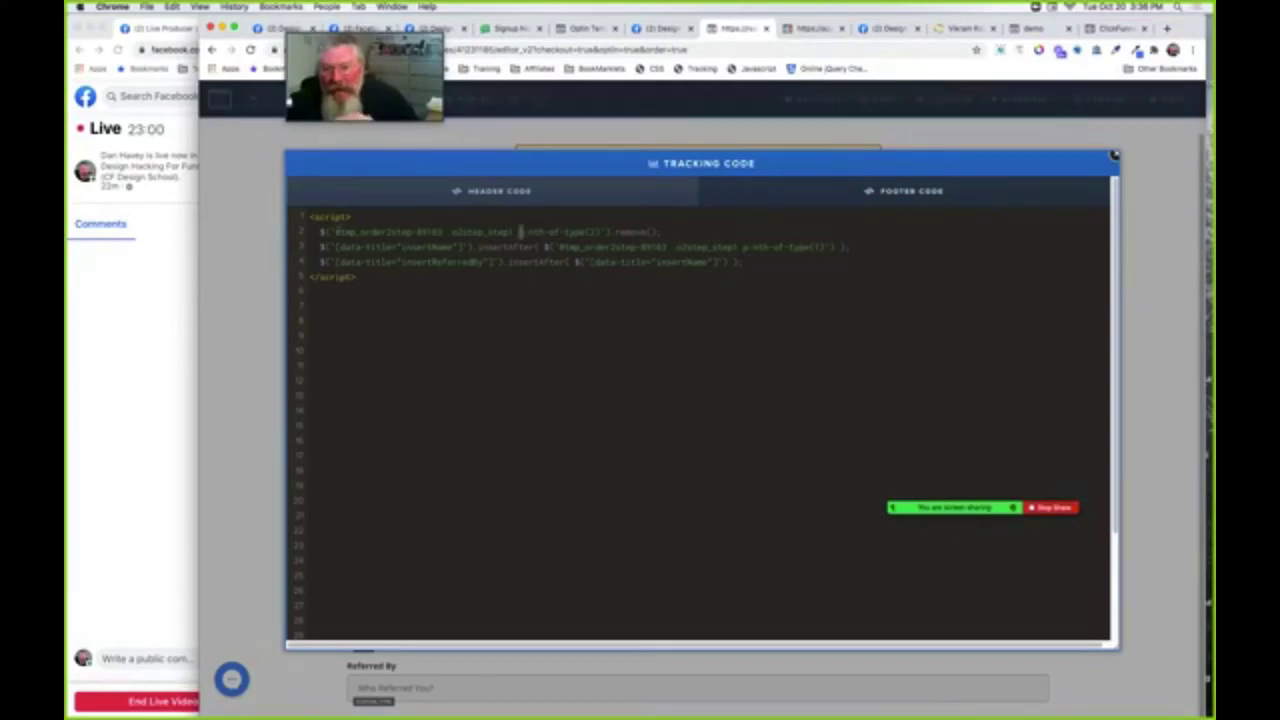
{"action": "left_click_drag", "start_coordinate": [340, 232], "coordinate": [601, 232]}
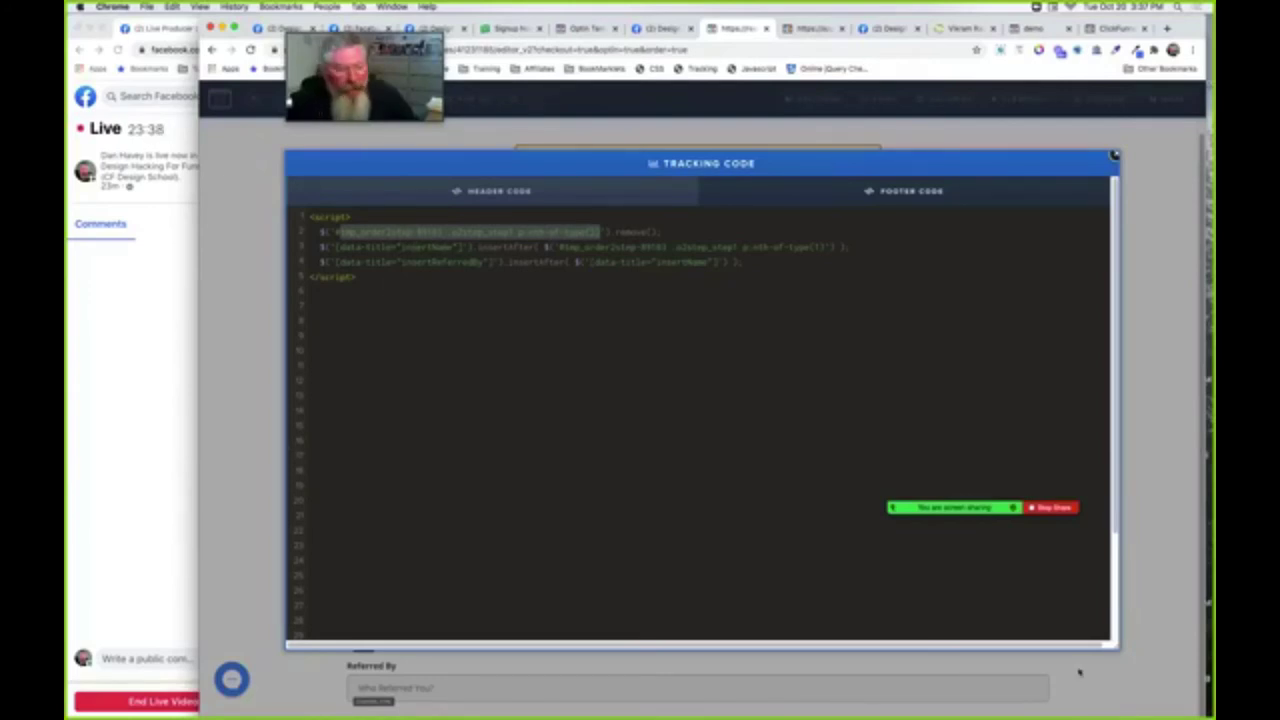
{"action": "left_click_drag", "start_coordinate": [1118, 646], "coordinate": [1110, 468]}
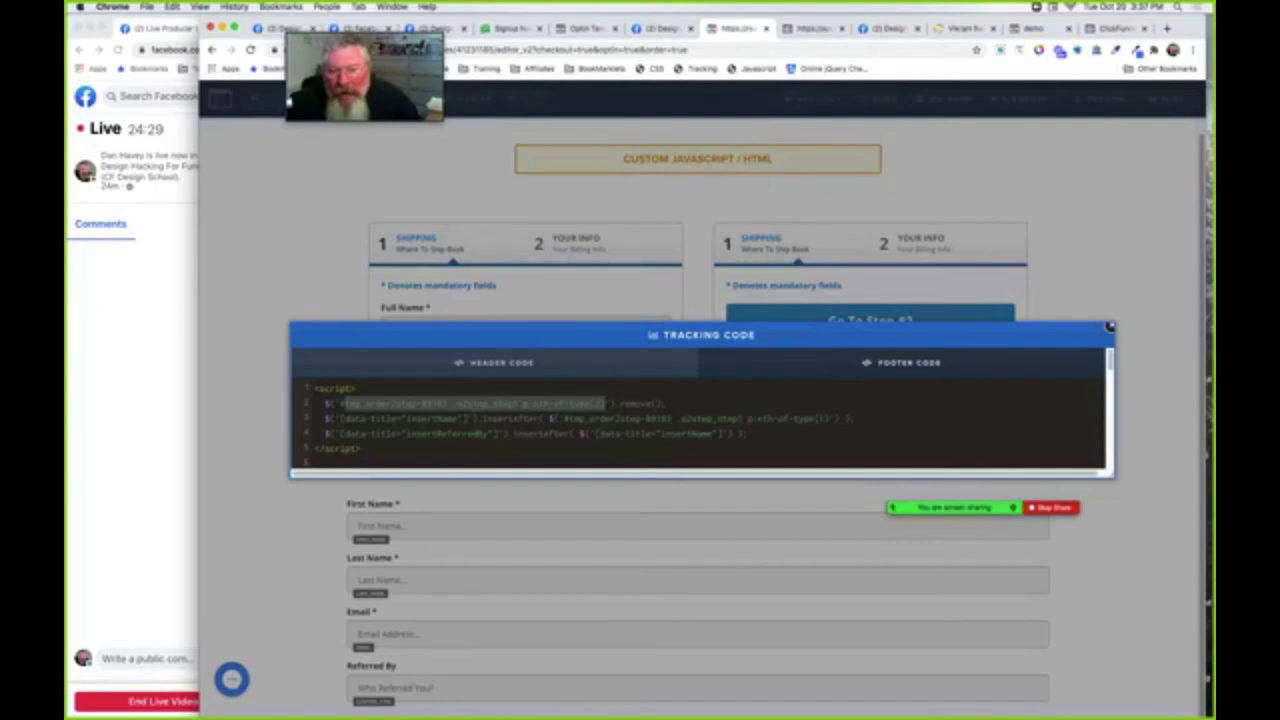
{"action": "left_click", "coordinate": [606, 403]}
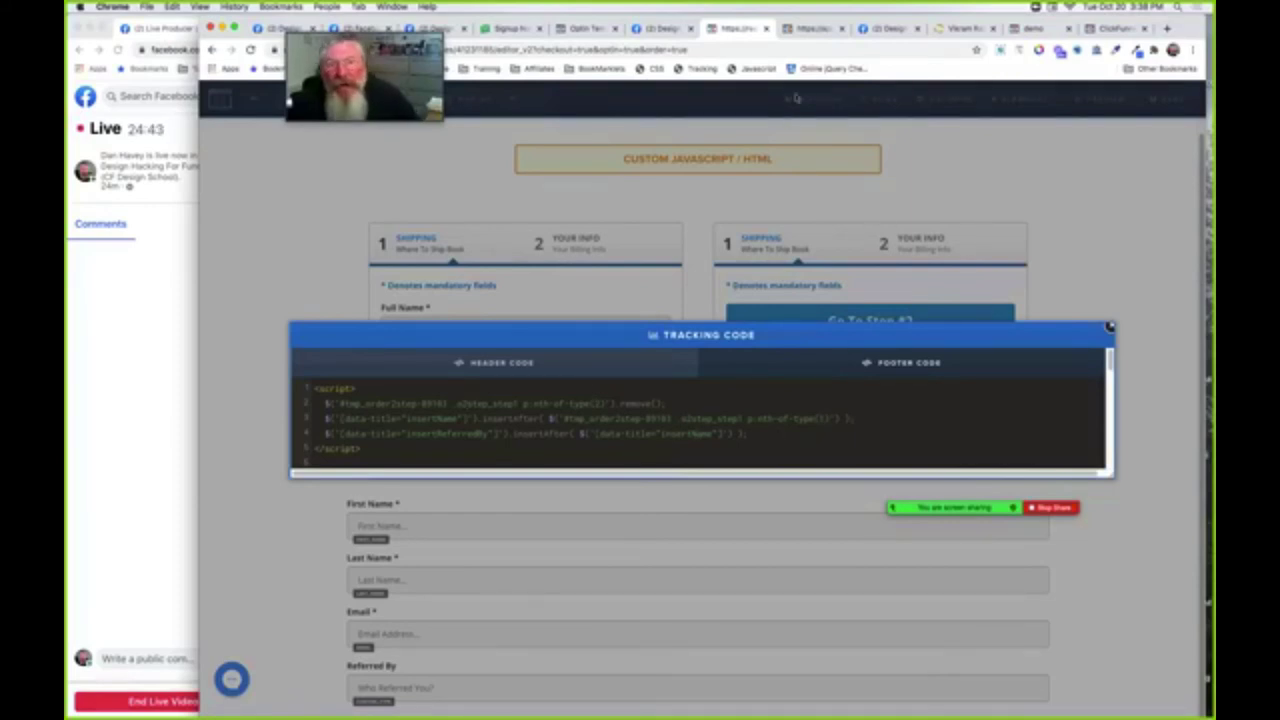
Examine the o2step_step1 container in the previewed page's markup, and the remove() and insertAfter() lines of the footer script
{"action": "left_click", "coordinate": [808, 28]}
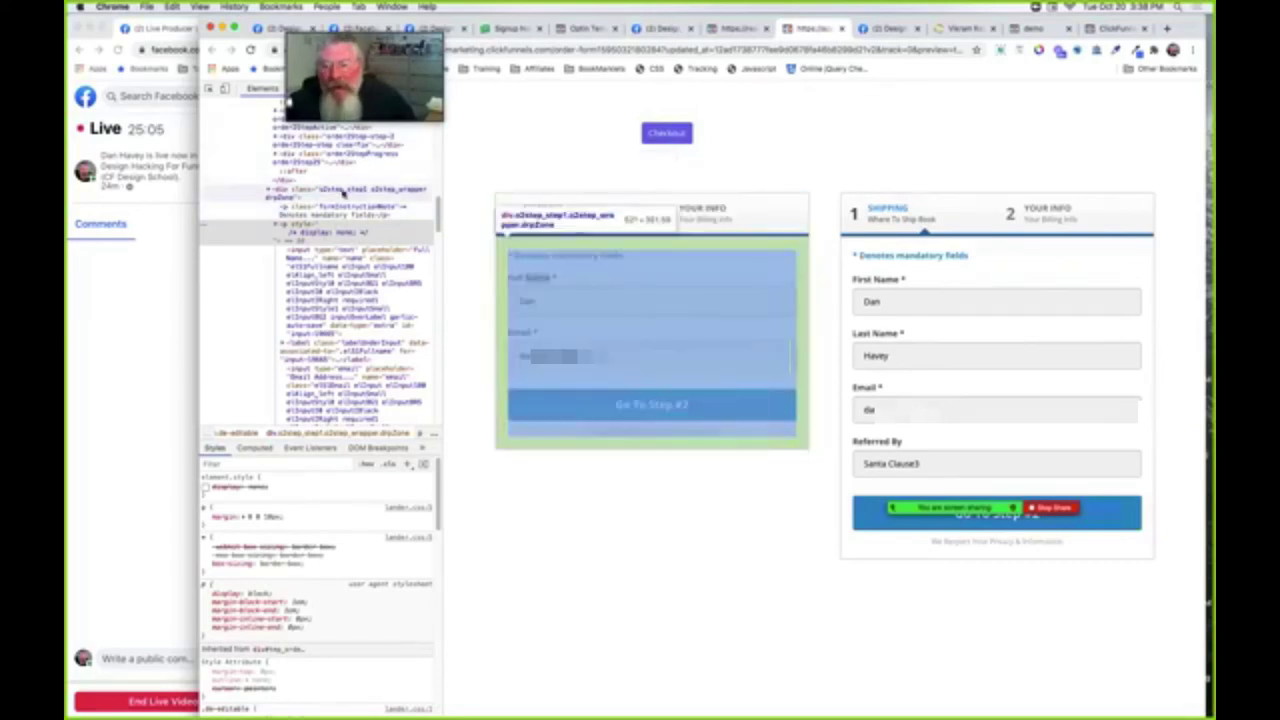
{"action": "left_click", "coordinate": [735, 30]}
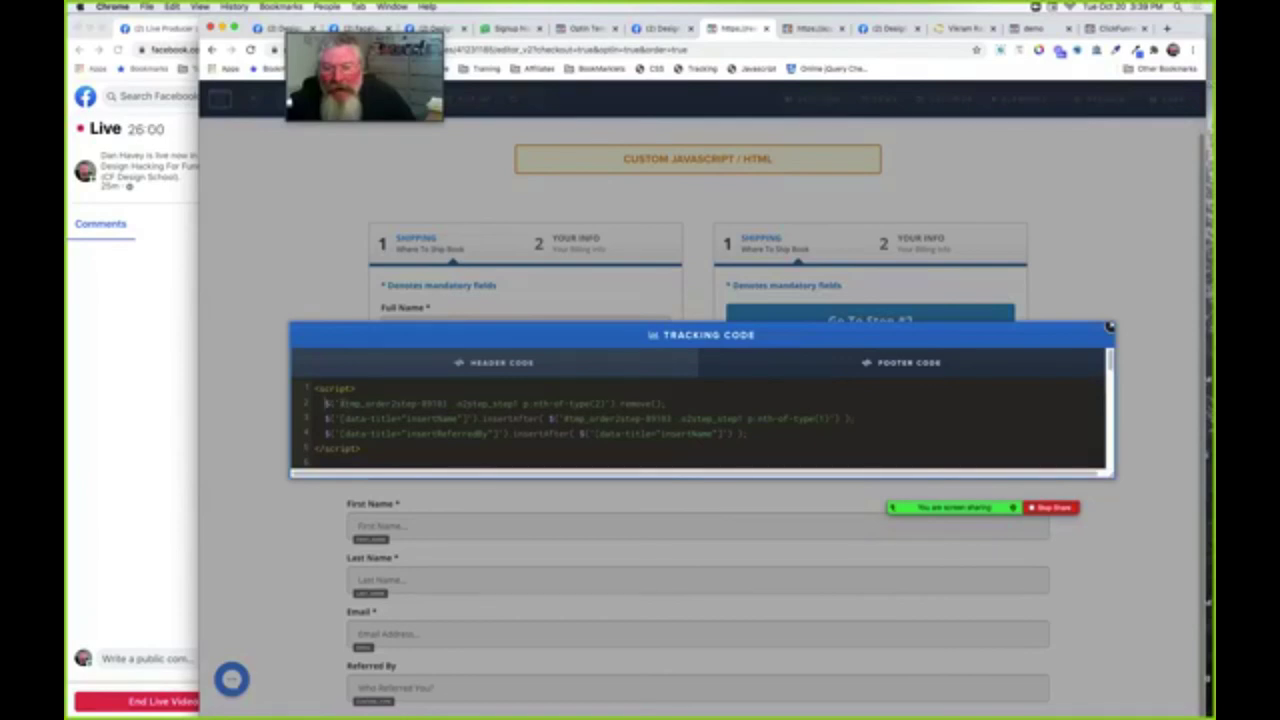
{"action": "left_click_drag", "start_coordinate": [325, 403], "coordinate": [765, 437]}
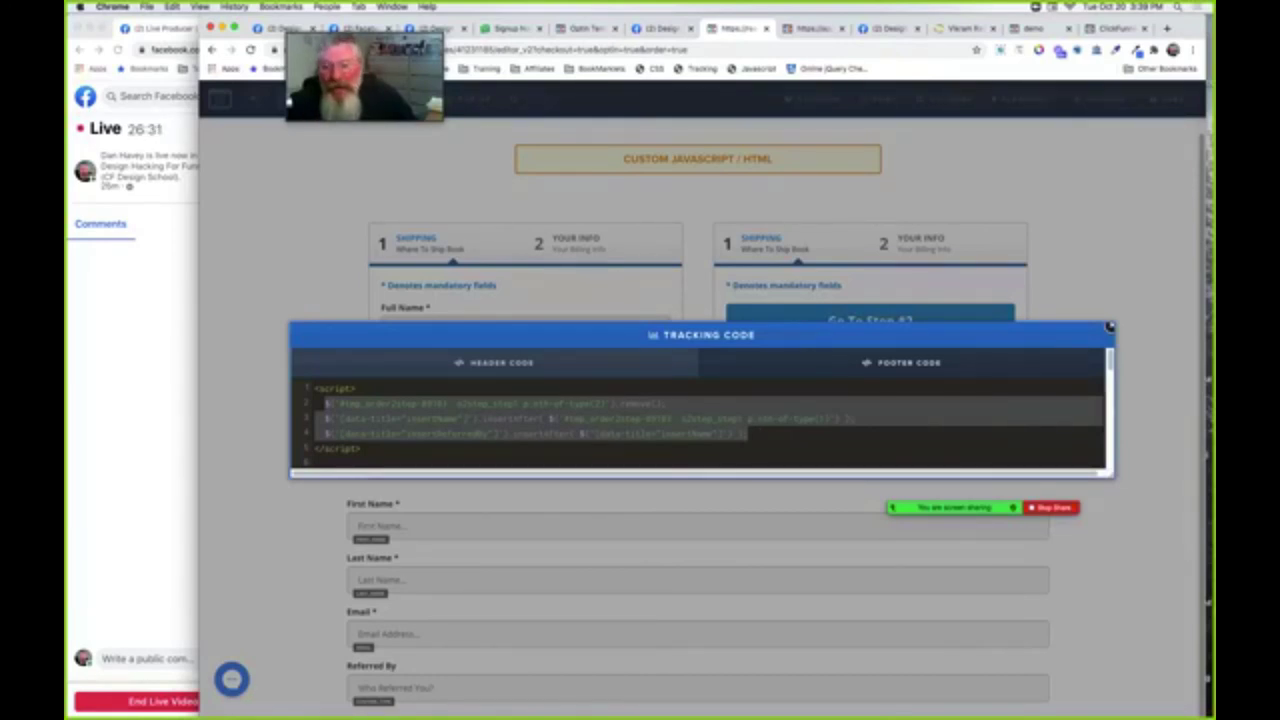
{"action": "left_click", "coordinate": [749, 435]}
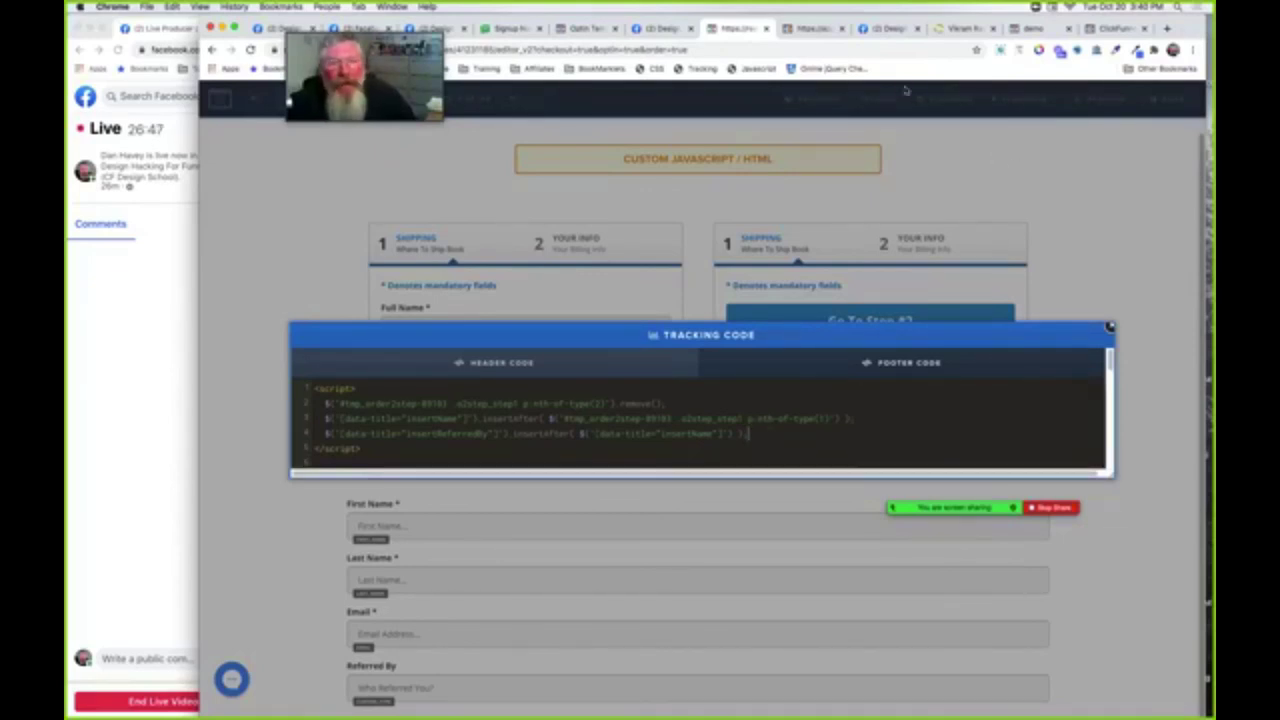
Return to the previewed order page and examine the Referred By label in the customized form
{"action": "left_click", "coordinate": [655, 30]}
{"action": "left_click", "coordinate": [808, 29]}
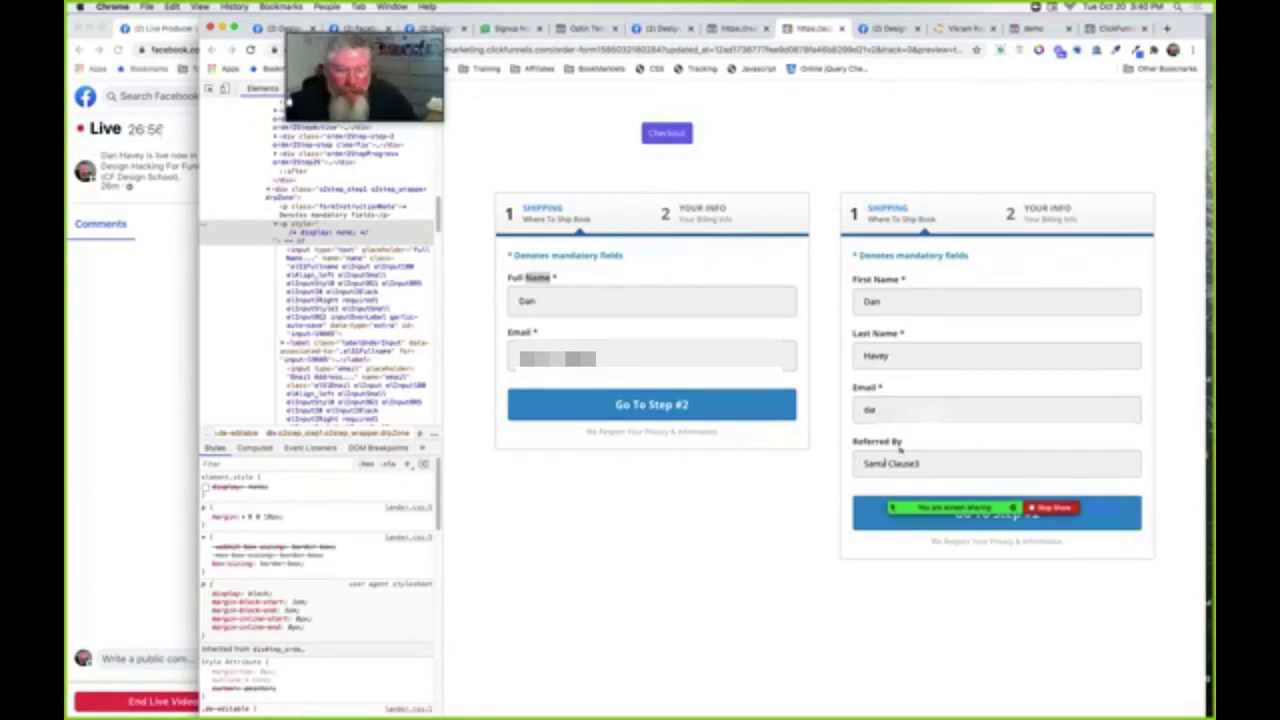
{"action": "left_click_drag", "start_coordinate": [853, 443], "coordinate": [910, 447]}
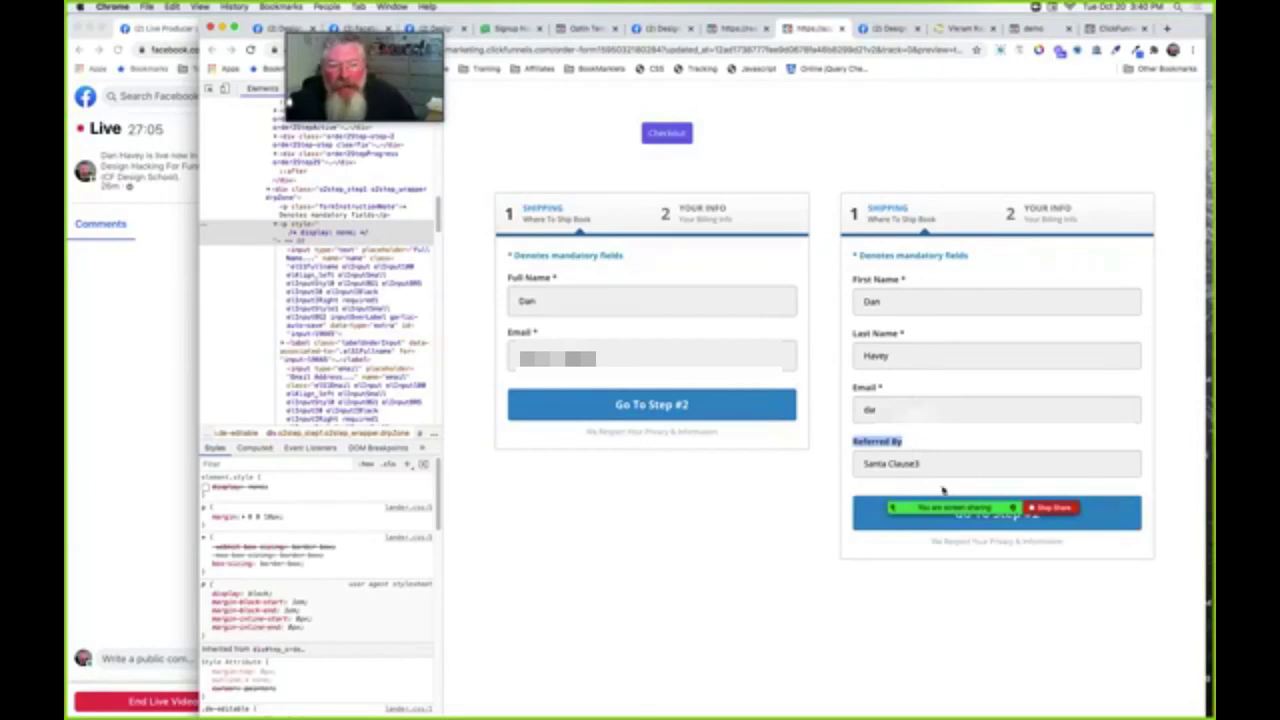
{"action": "mouse_move", "coordinate": [986, 523]}
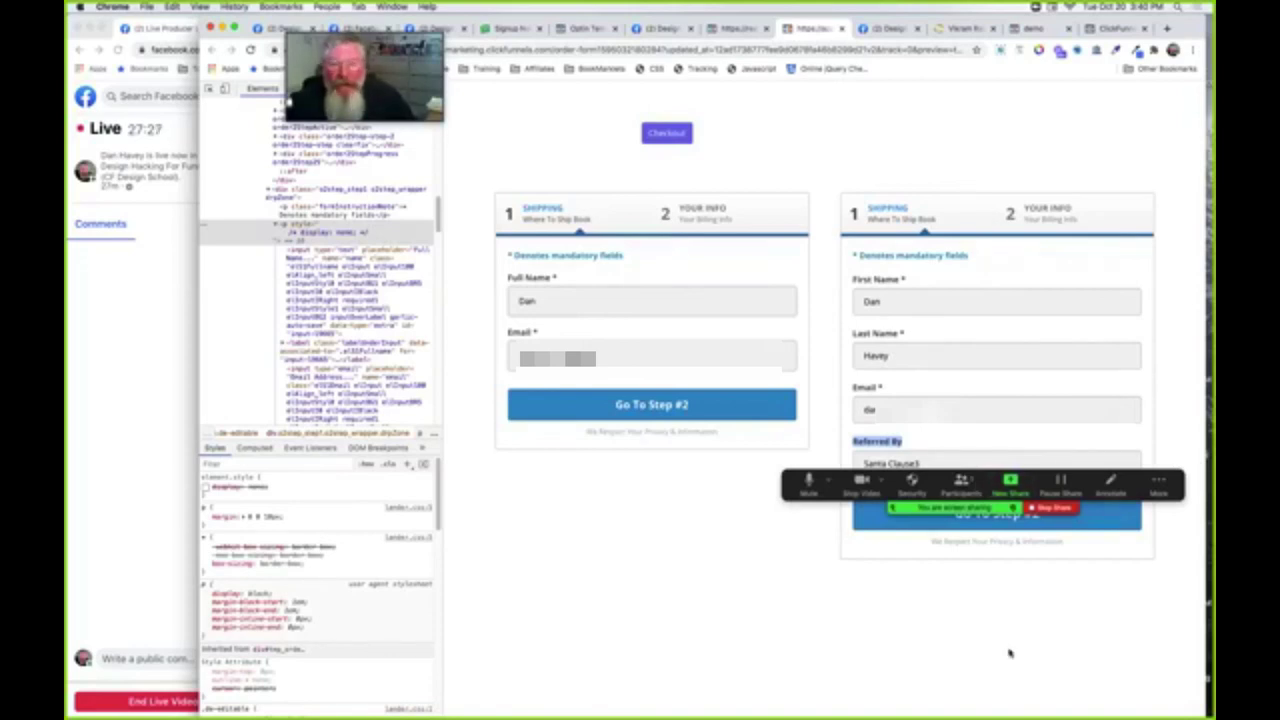
Run the Show Step 2 bookmarklet on the previewed page to display the payment step of both order forms
{"action": "left_click", "coordinate": [597, 69]}
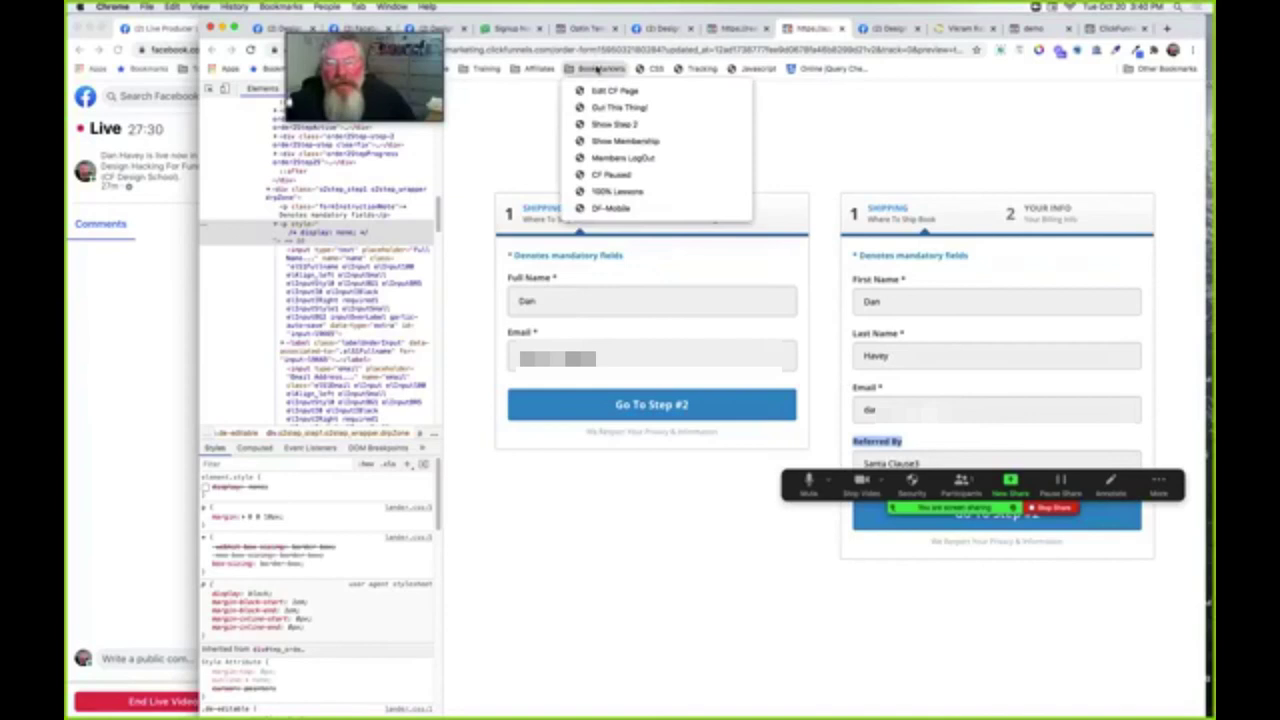
{"action": "left_click", "coordinate": [605, 124]}
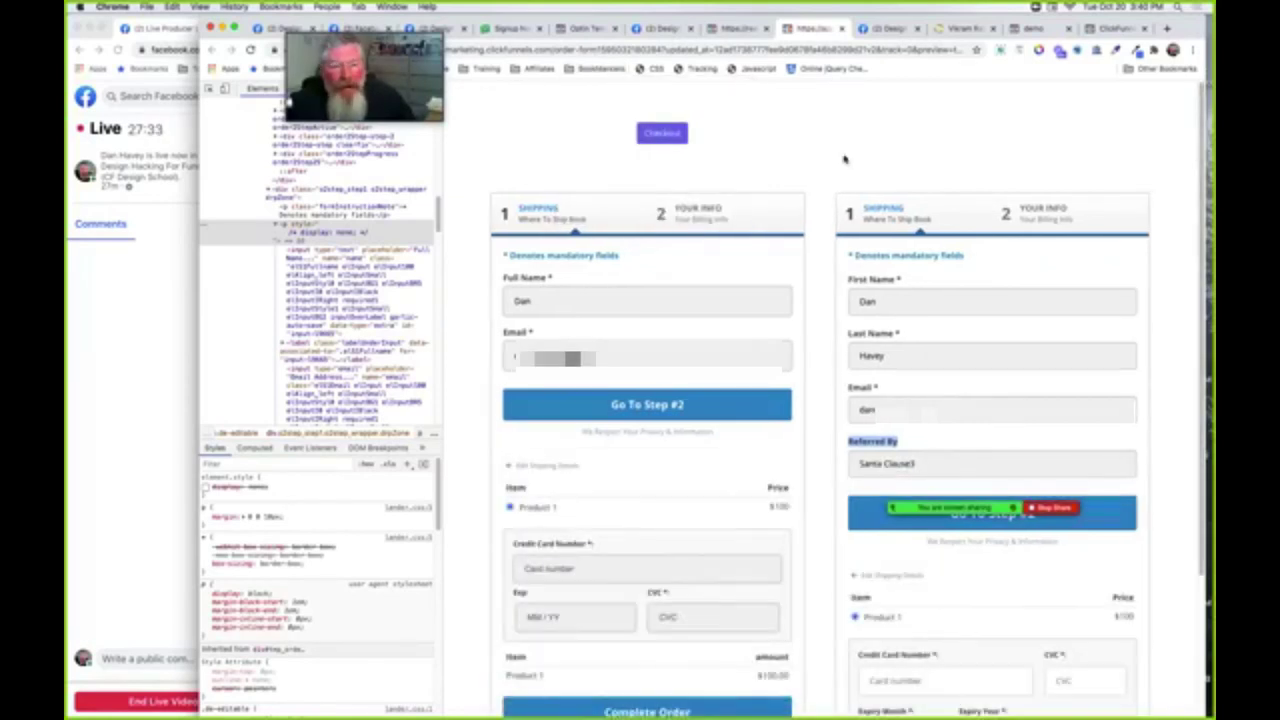
{"action": "scroll", "coordinate": [1140, 210], "scroll_direction": "down", "scroll_amount": 3}
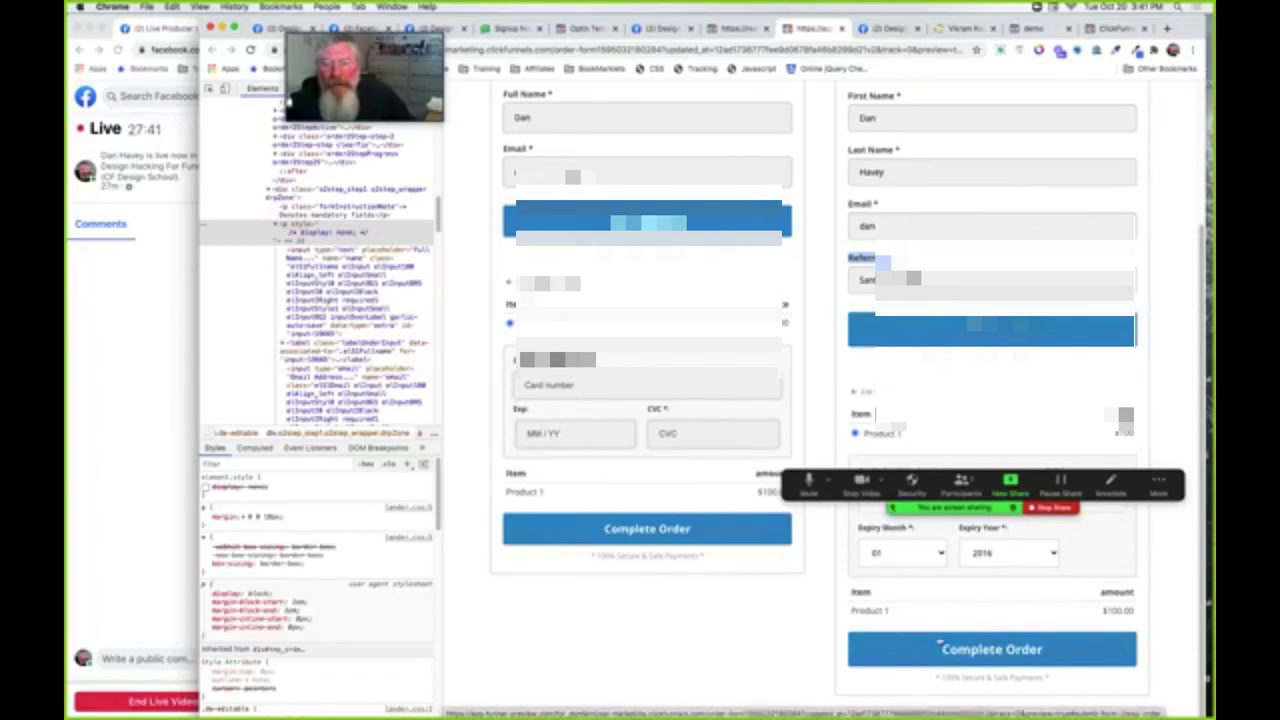
{"action": "left_click", "coordinate": [600, 68]}
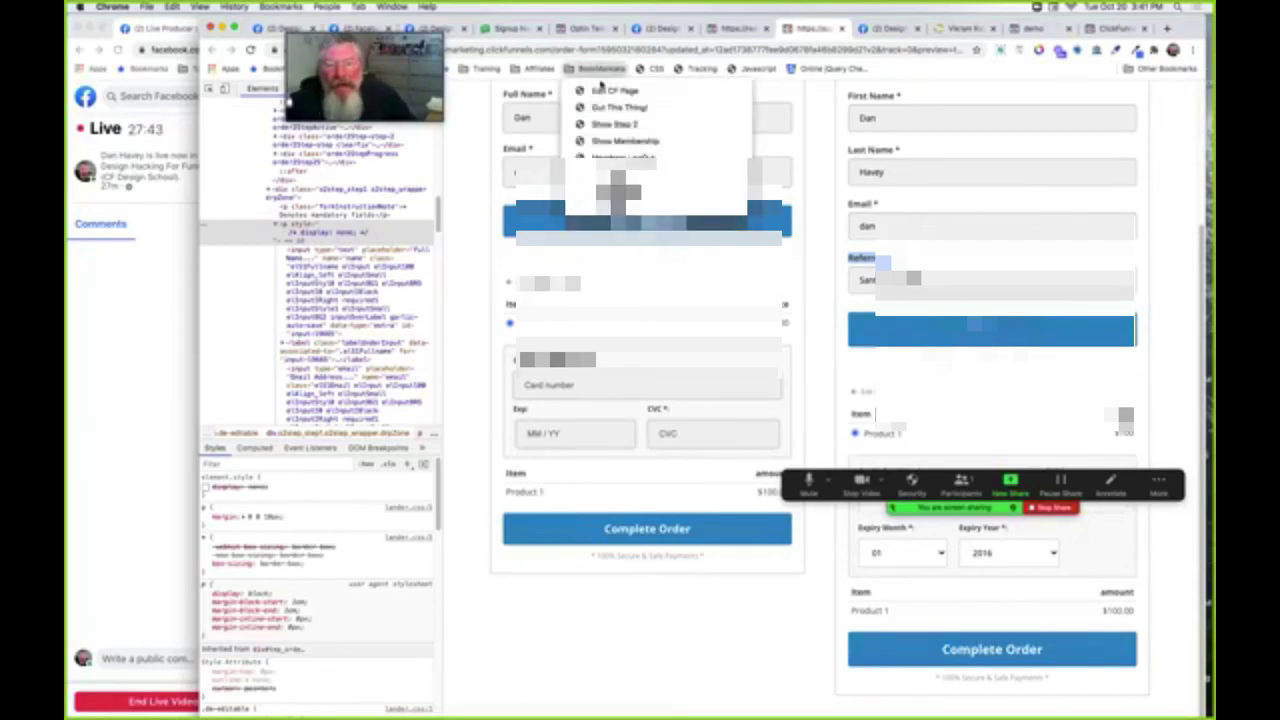
{"action": "left_click", "coordinate": [610, 124]}
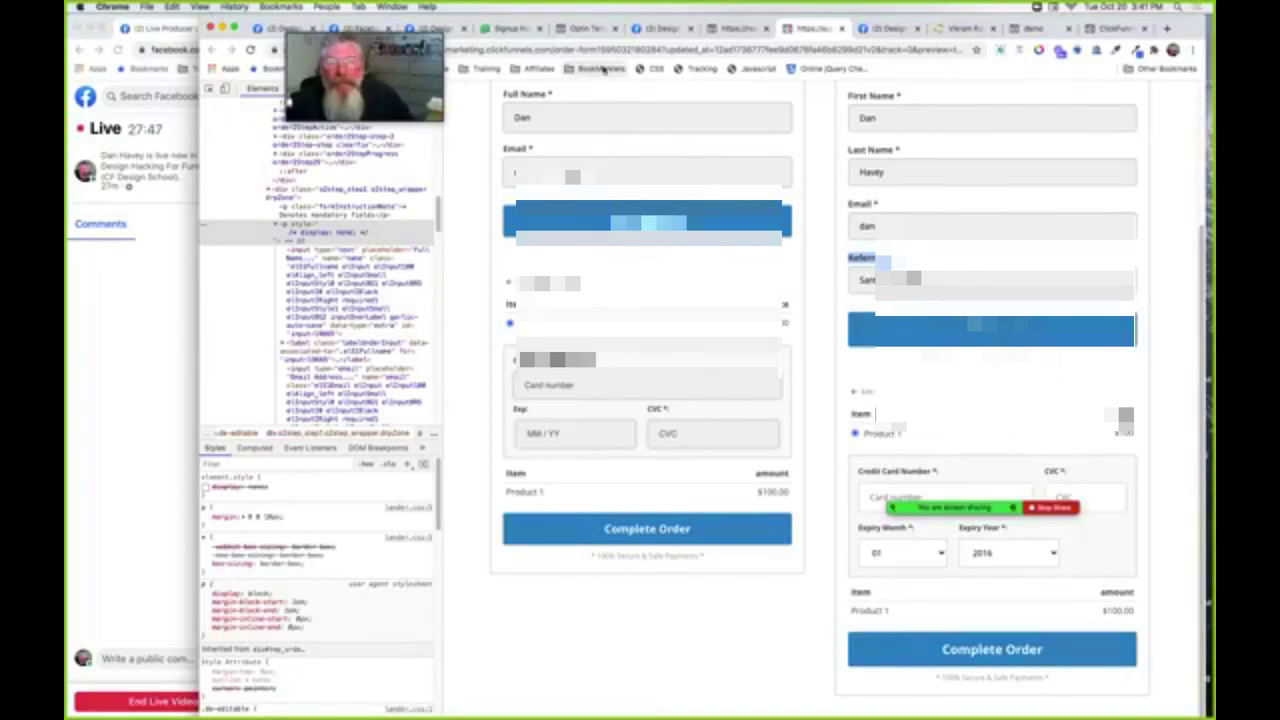
{"action": "left_click", "coordinate": [600, 68]}
{"action": "left_click", "coordinate": [606, 124]}
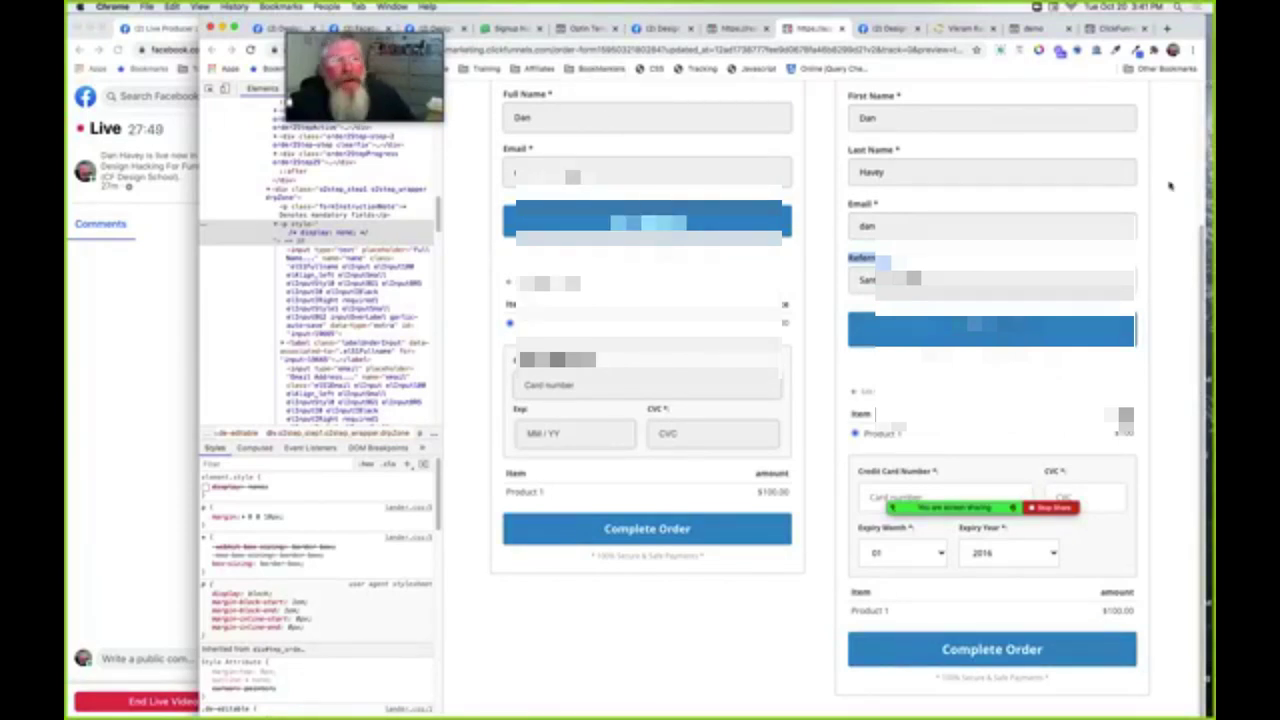
Examine the Referred By label and its entered value above the customized form's Go To Step #2 button
{"action": "scroll", "coordinate": [1170, 185], "scroll_direction": "up", "scroll_amount": 2}
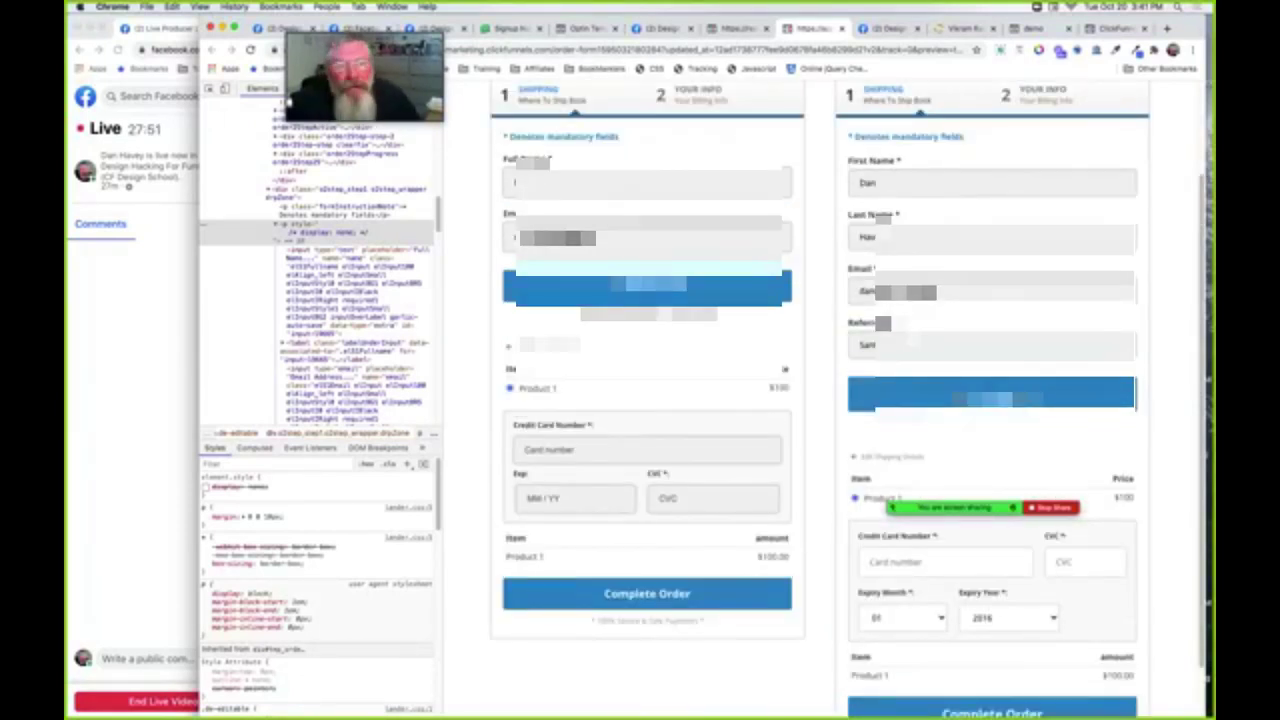
{"action": "scroll", "coordinate": [817, 349], "scroll_direction": "up", "scroll_amount": 1}
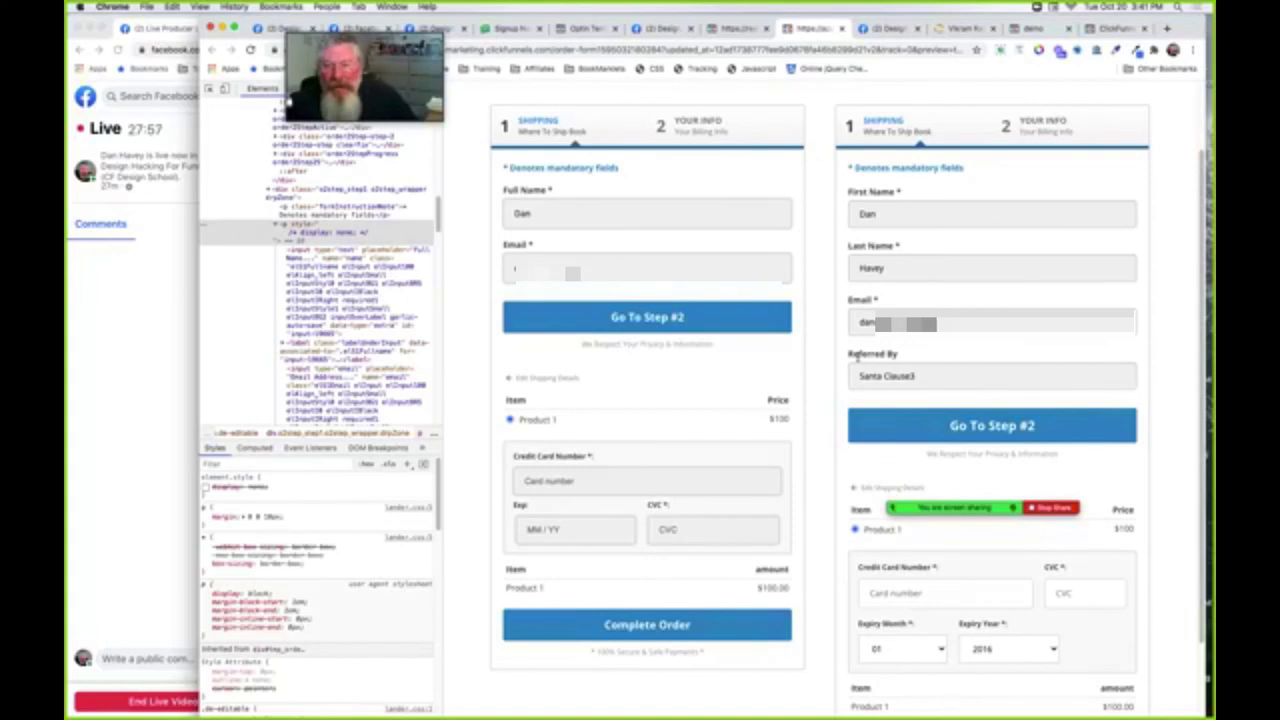
{"action": "left_click_drag", "start_coordinate": [848, 353], "coordinate": [946, 406]}
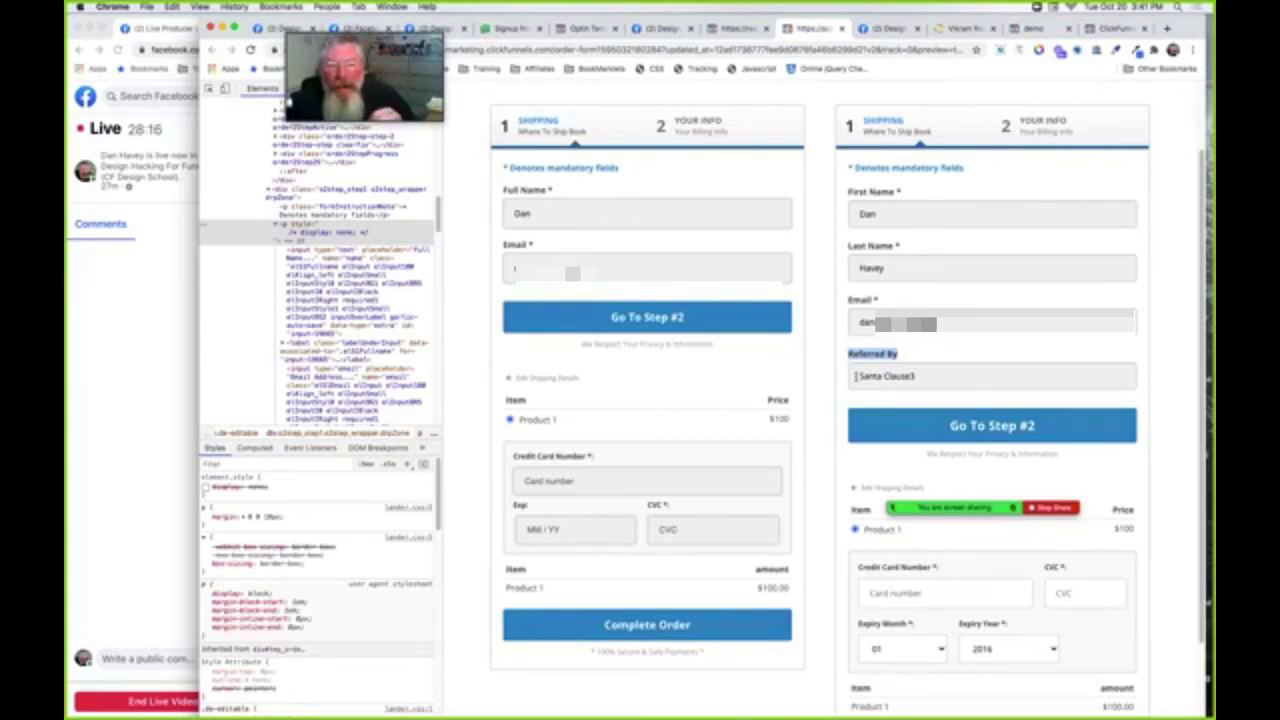
{"action": "left_click_drag", "start_coordinate": [855, 376], "coordinate": [940, 377]}
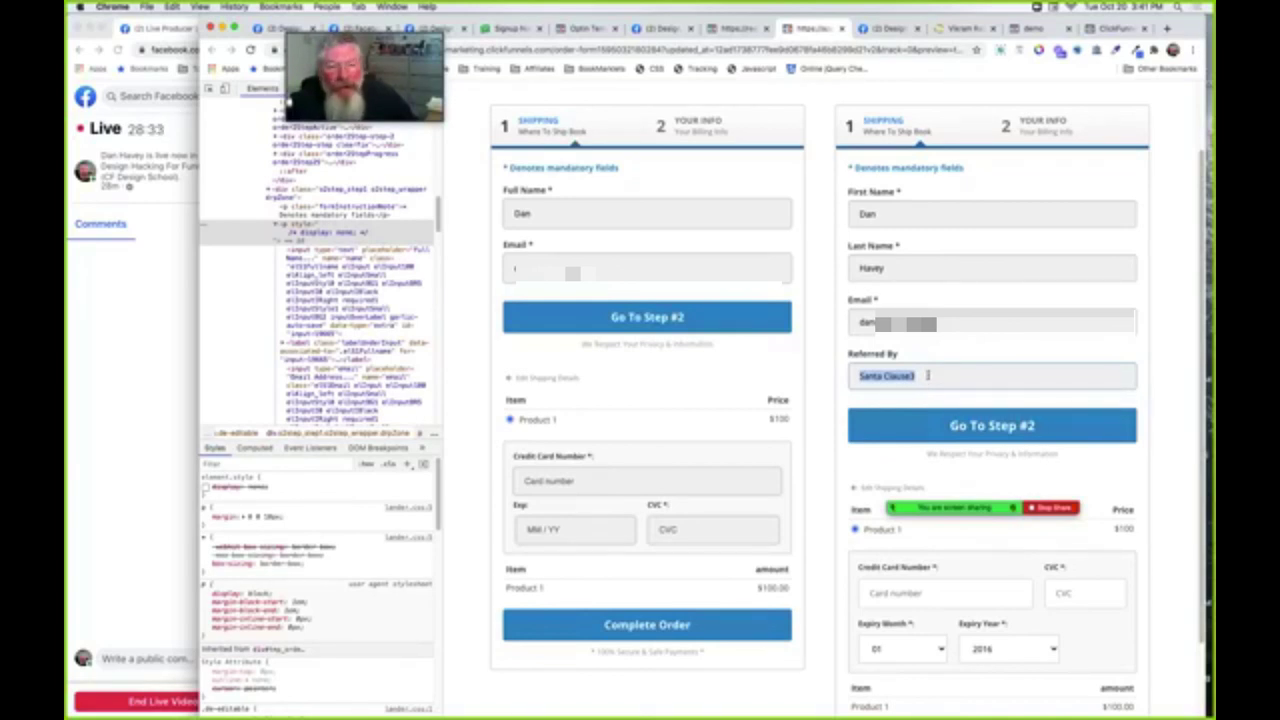
{"action": "left_click", "coordinate": [925, 375]}
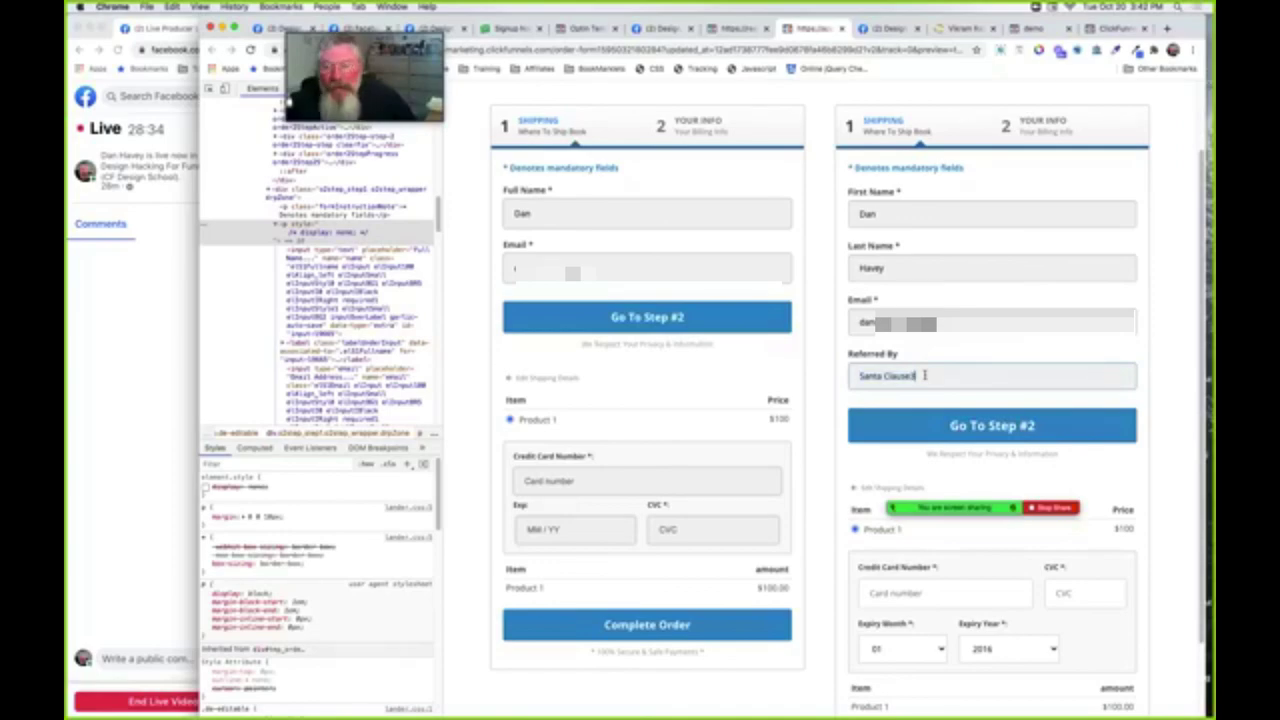